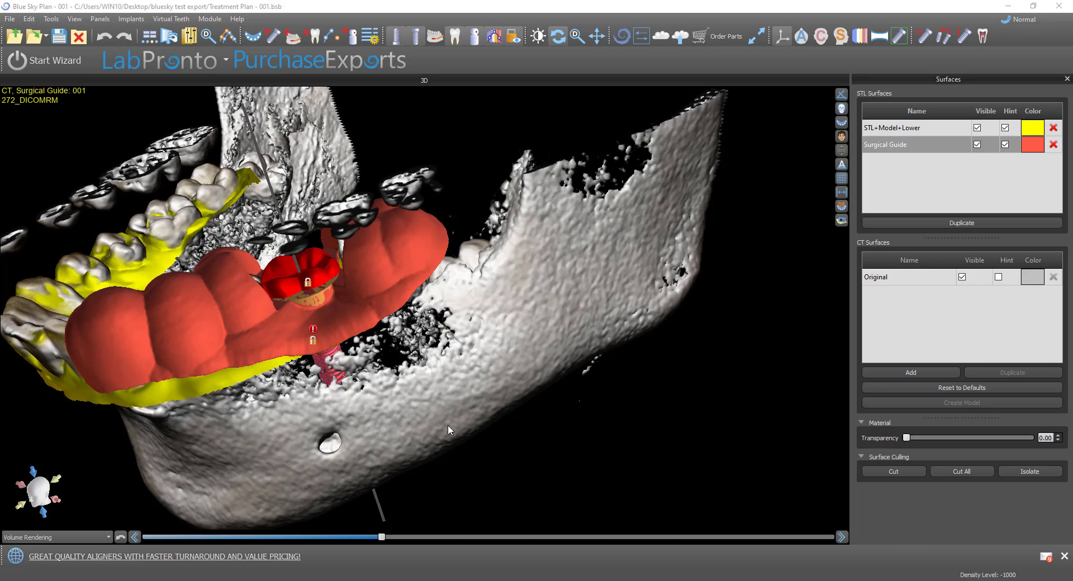
# Orbit the jaw to inspect the implant site, then hide the Surgical Guide surface.
pyautogui.moveTo(444, 427); pyautogui.dragTo(561, 410)
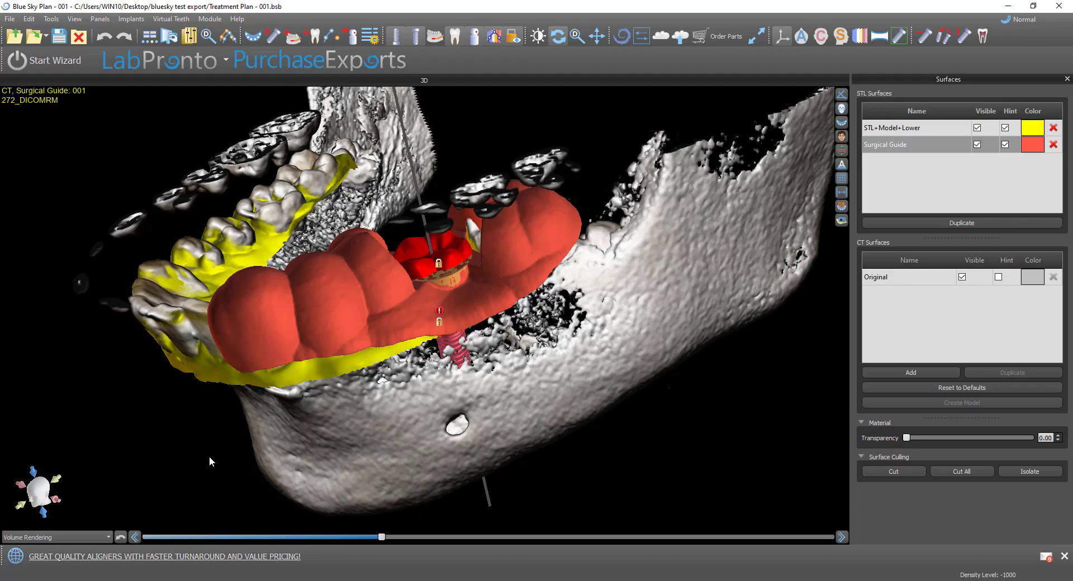
pyautogui.moveTo(261, 445); pyautogui.dragTo(182, 333)
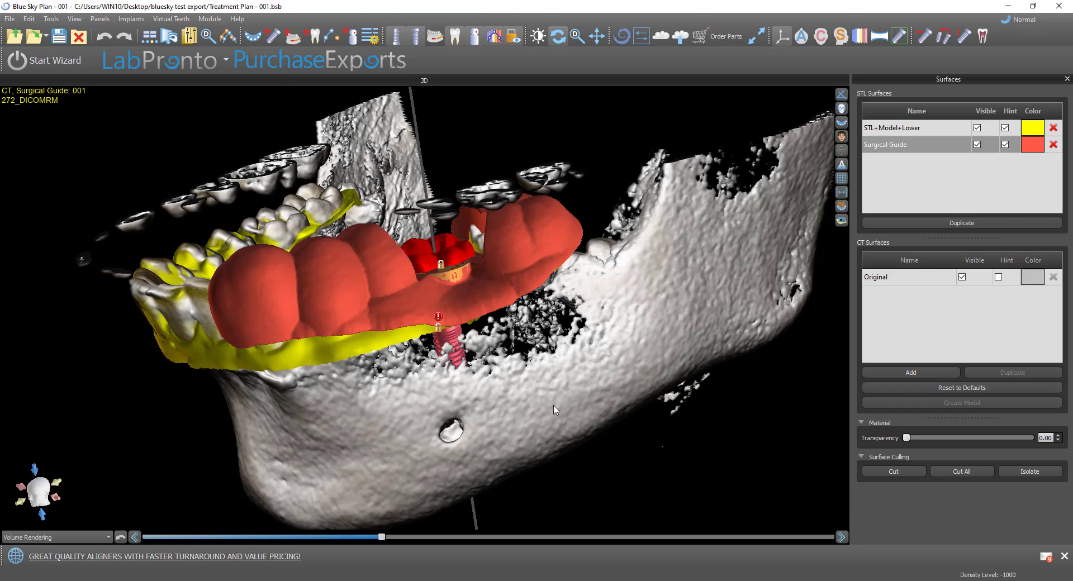
pyautogui.moveTo(548, 407); pyautogui.dragTo(439, 305)
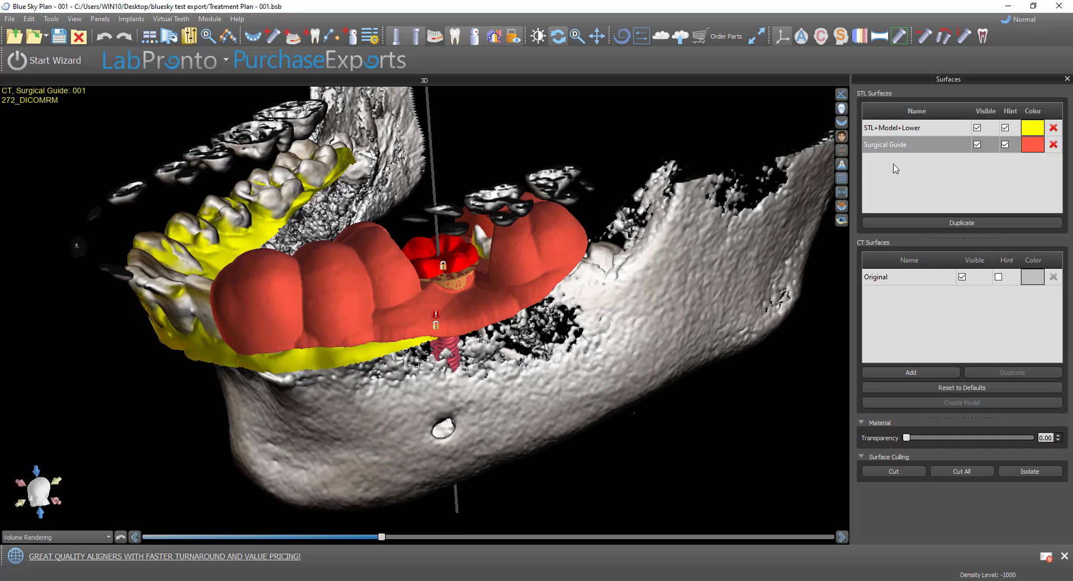
pyautogui.click(977, 145)
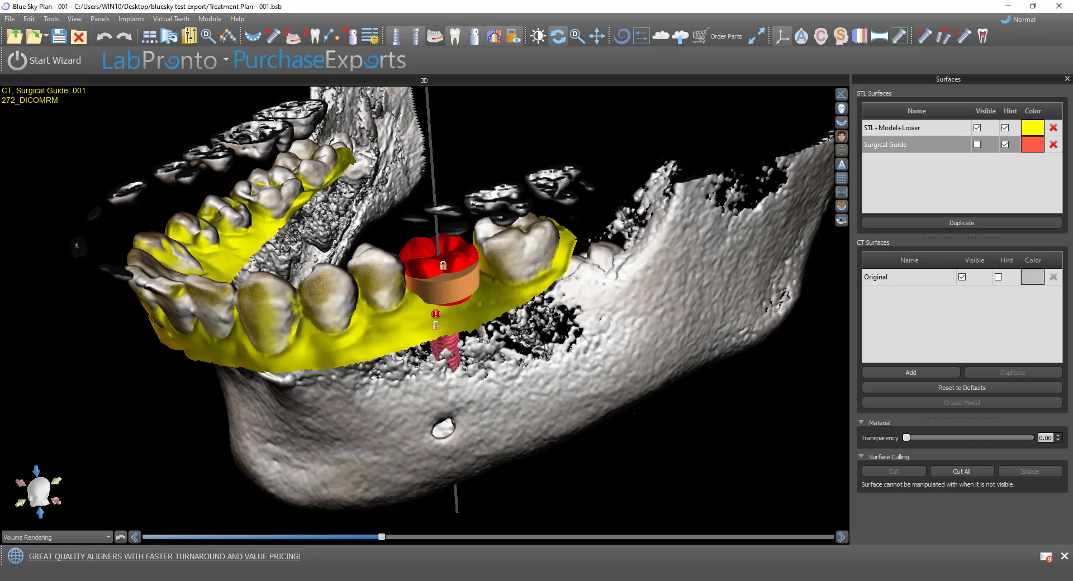
# Switch to the Crown and Bridge module and open the Restoration Design Panel.
pyautogui.click(1037, 25)
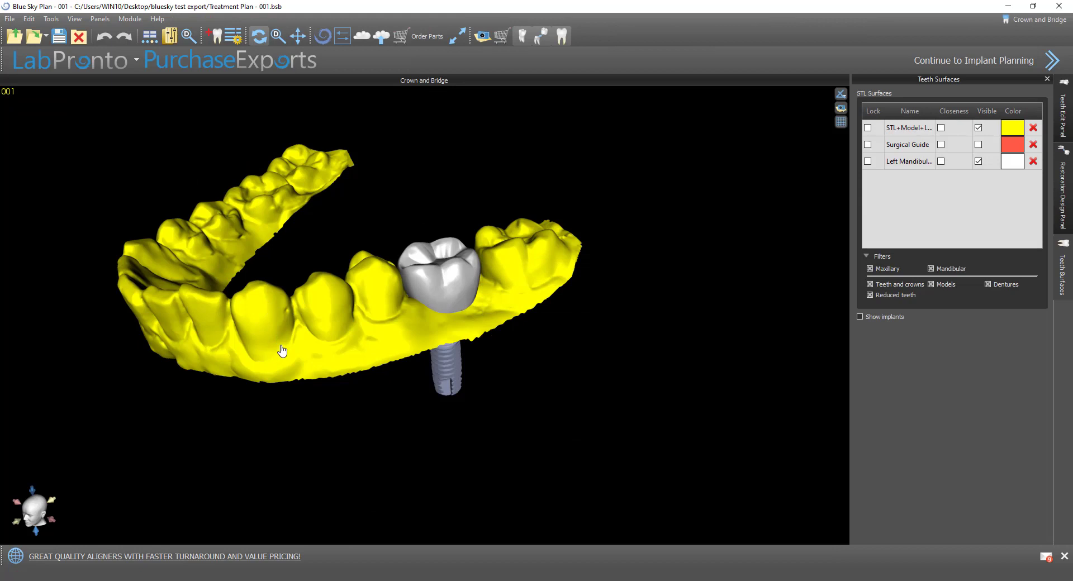
pyautogui.scroll(4, 613, 414)
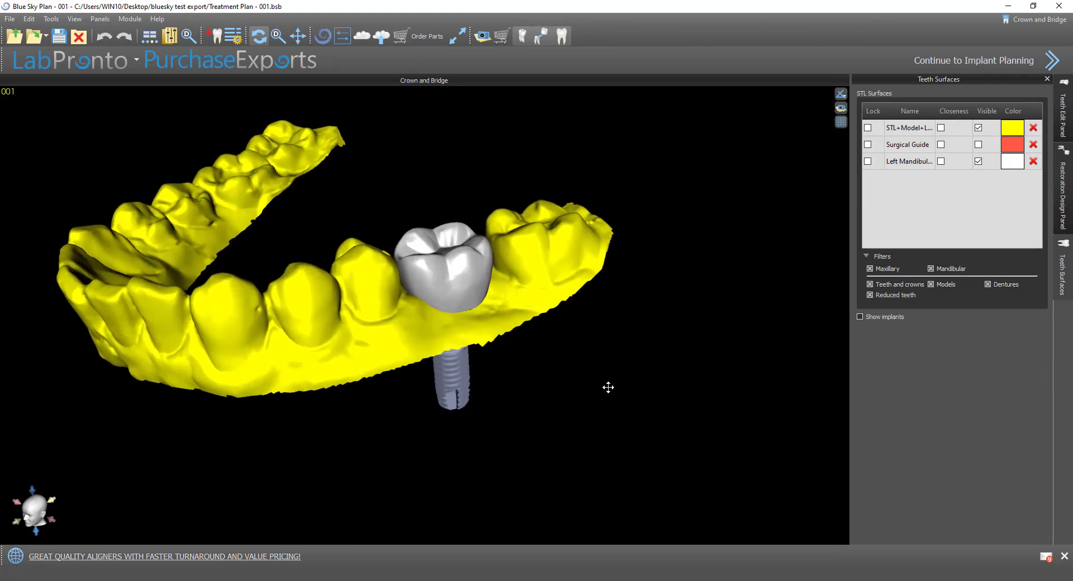
pyautogui.click(1063, 218)
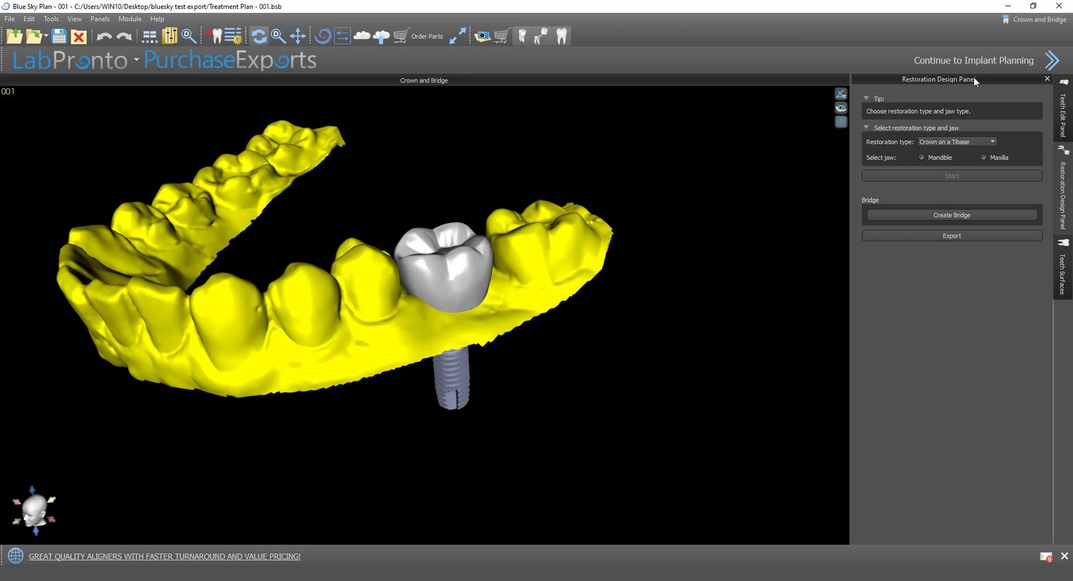
# Choose Mandible for a first-molar Crown on a Tibase and start the wizard.
pyautogui.click(946, 159)
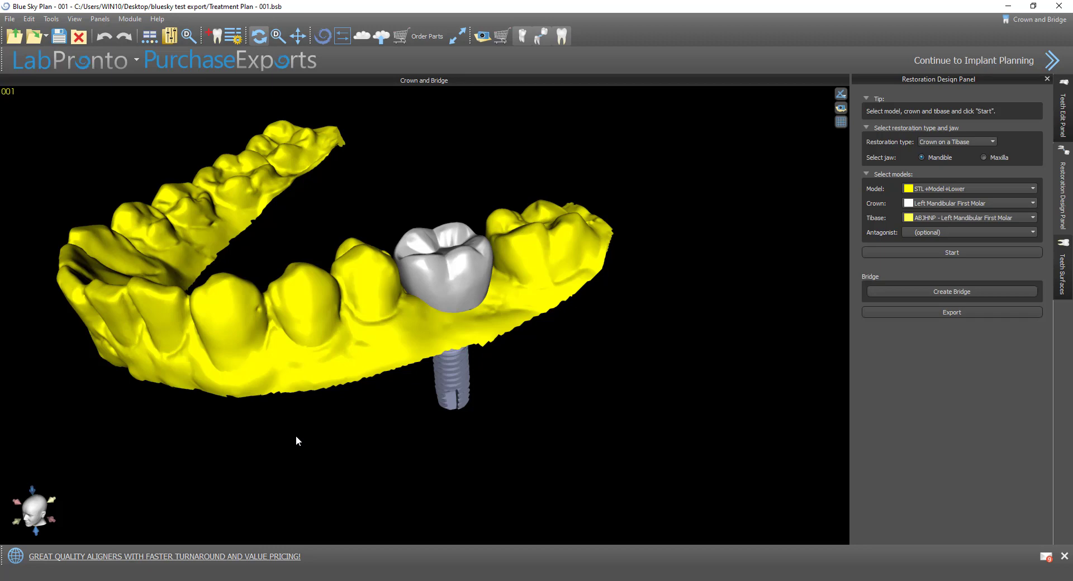
pyautogui.moveTo(297, 438); pyautogui.dragTo(342, 471)
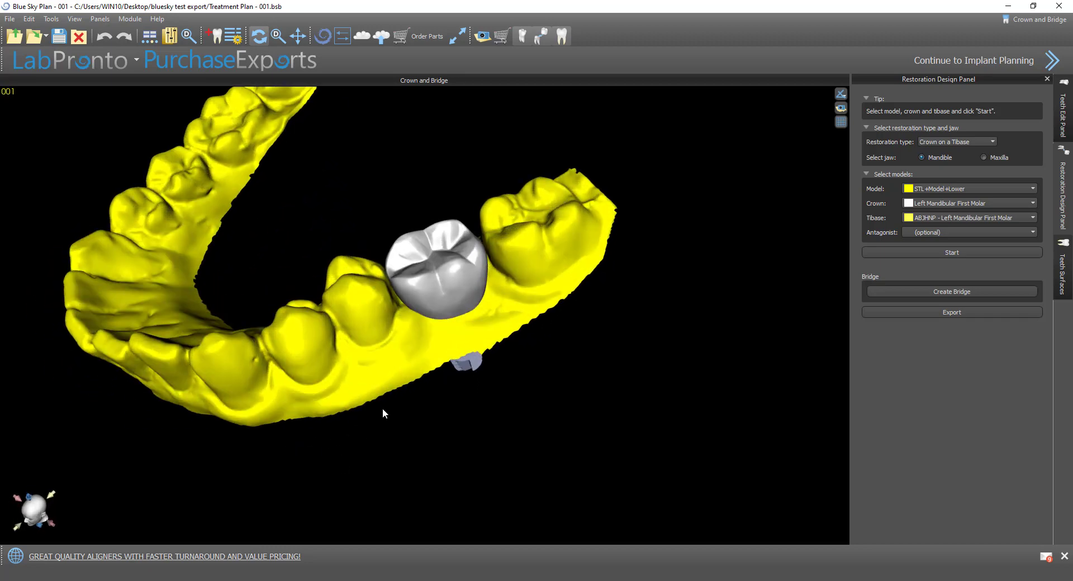
pyautogui.moveTo(384, 413); pyautogui.dragTo(436, 467, button='right')
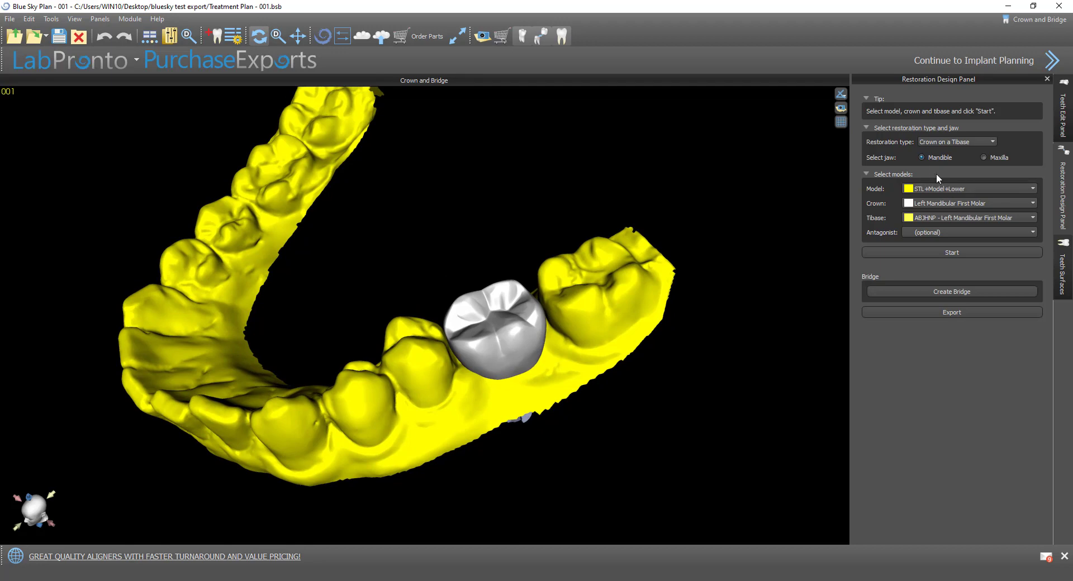
pyautogui.click(946, 259)
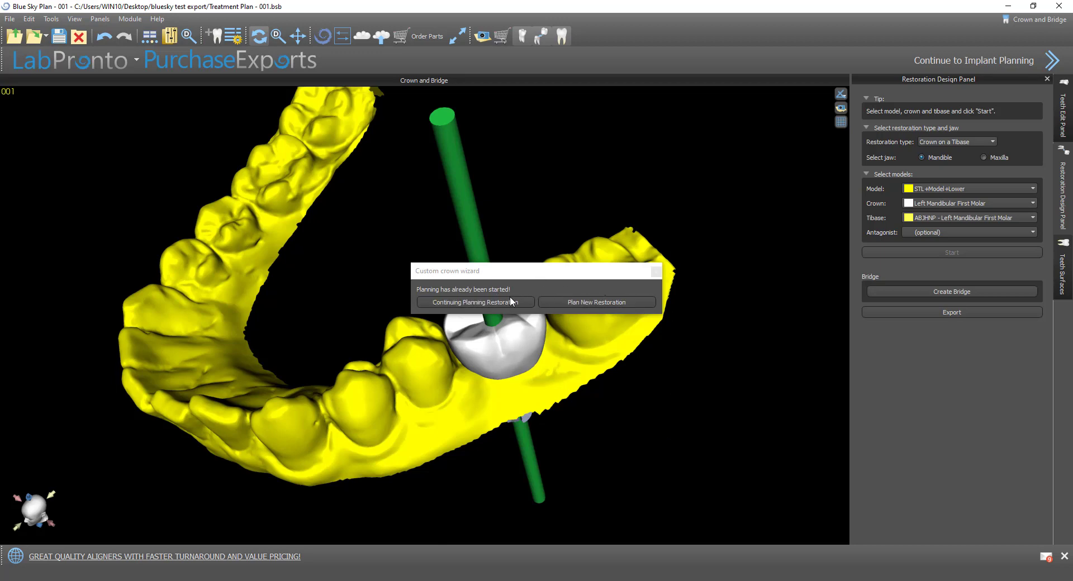
# Plan a new restoration and orbit the model to a top-down occlusal view.
pyautogui.click(592, 305)
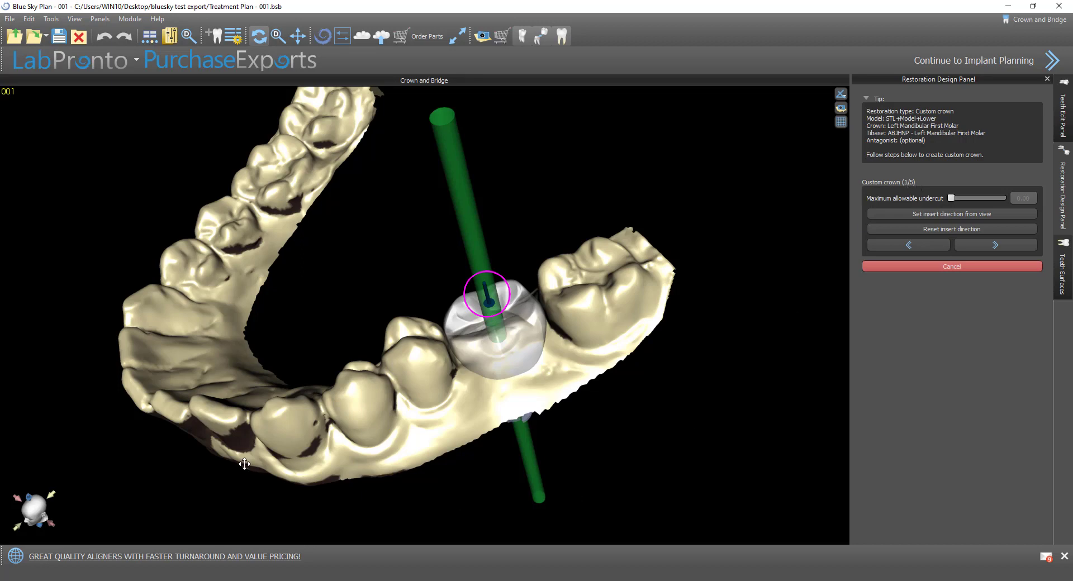
pyautogui.moveTo(245, 465); pyautogui.dragTo(327, 429)
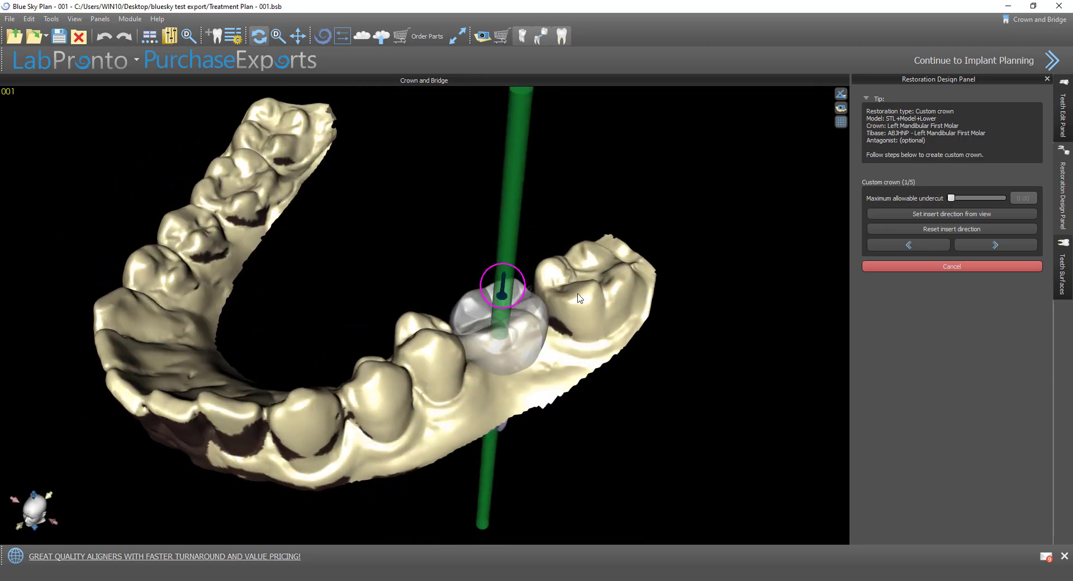
pyautogui.scroll(5, 558, 247)
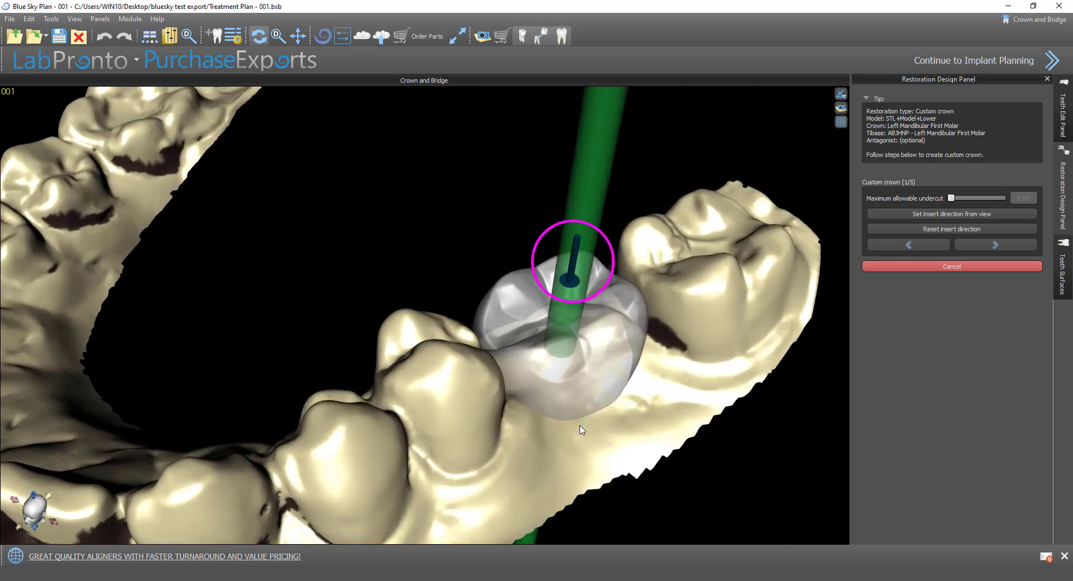
pyautogui.moveTo(558, 251); pyautogui.dragTo(533, 300)
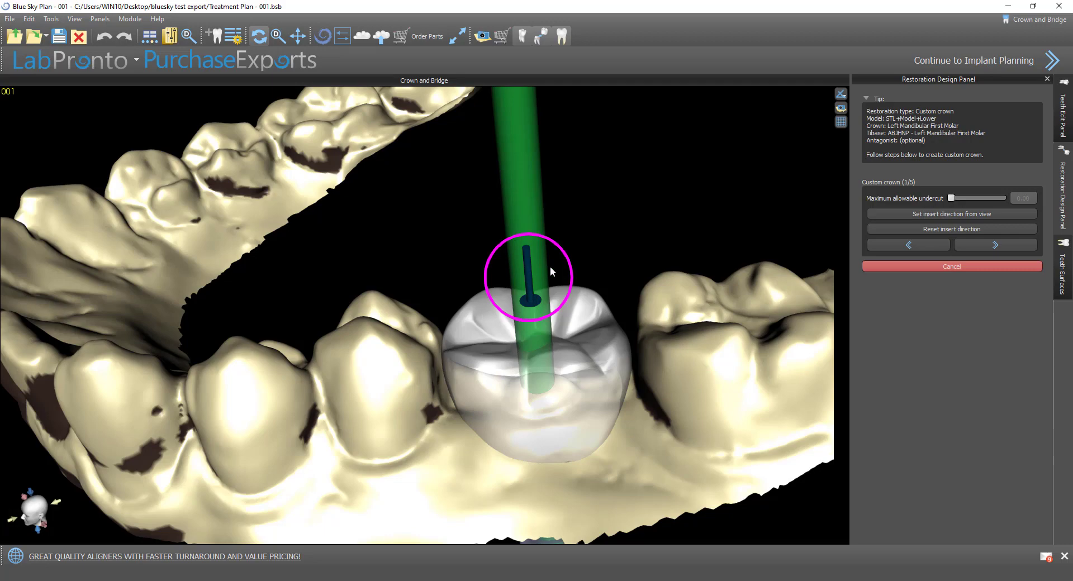
pyautogui.moveTo(424, 243); pyautogui.dragTo(343, 472)
pyautogui.scroll(-3, 403, 295)
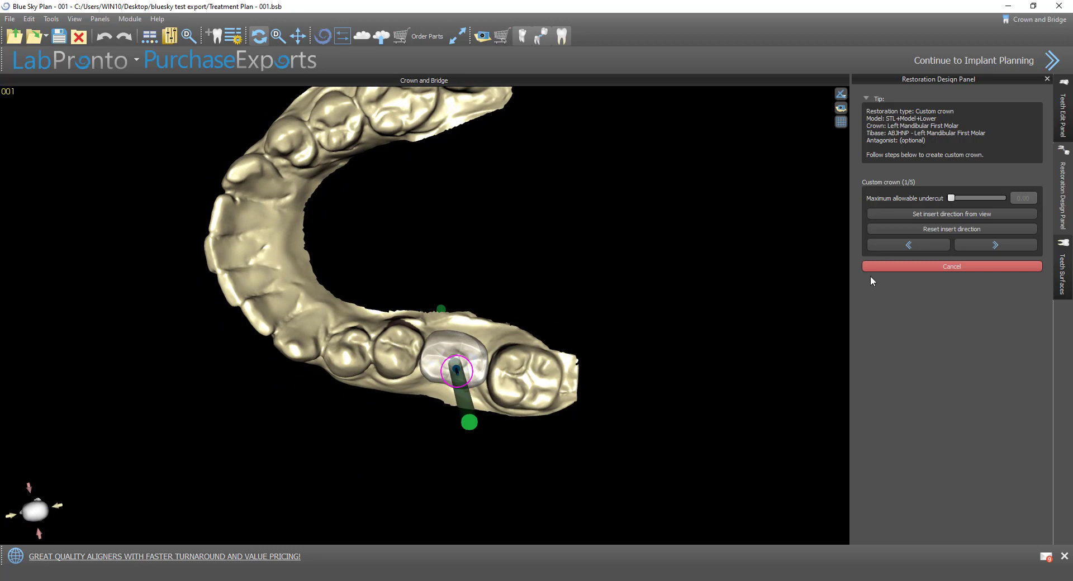
# Set the insertion direction from the current view and advance to step 2/5, Define approximal area.
pyautogui.click(937, 216)
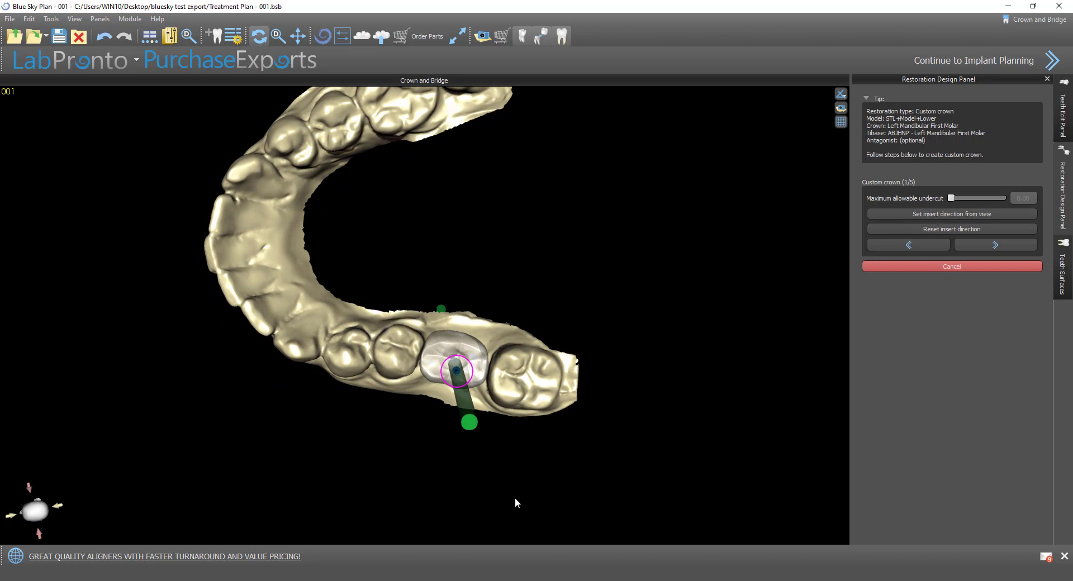
pyautogui.moveTo(305, 497); pyautogui.dragTo(416, 258)
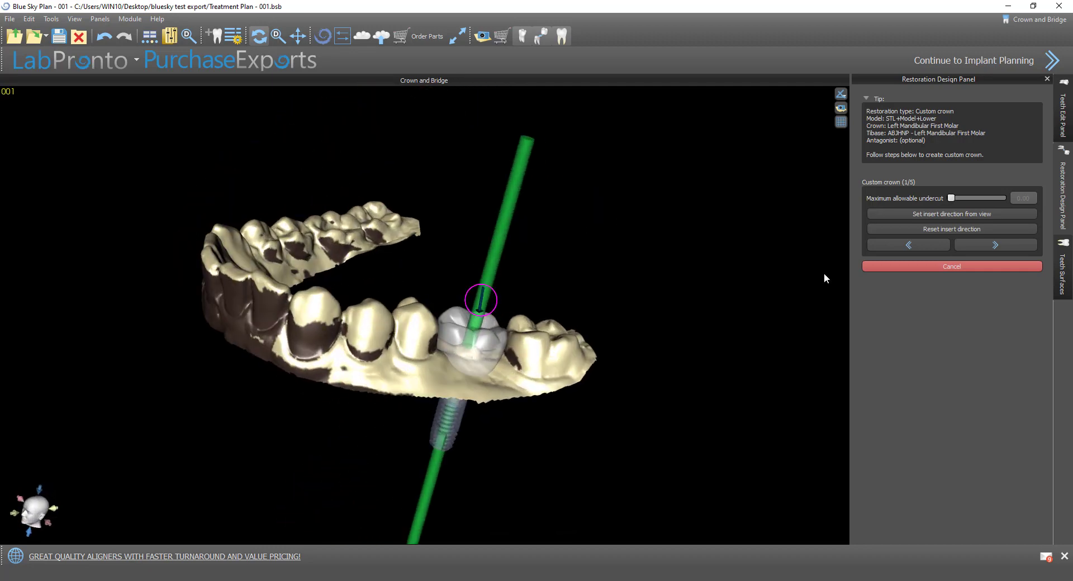
pyautogui.click(1001, 246)
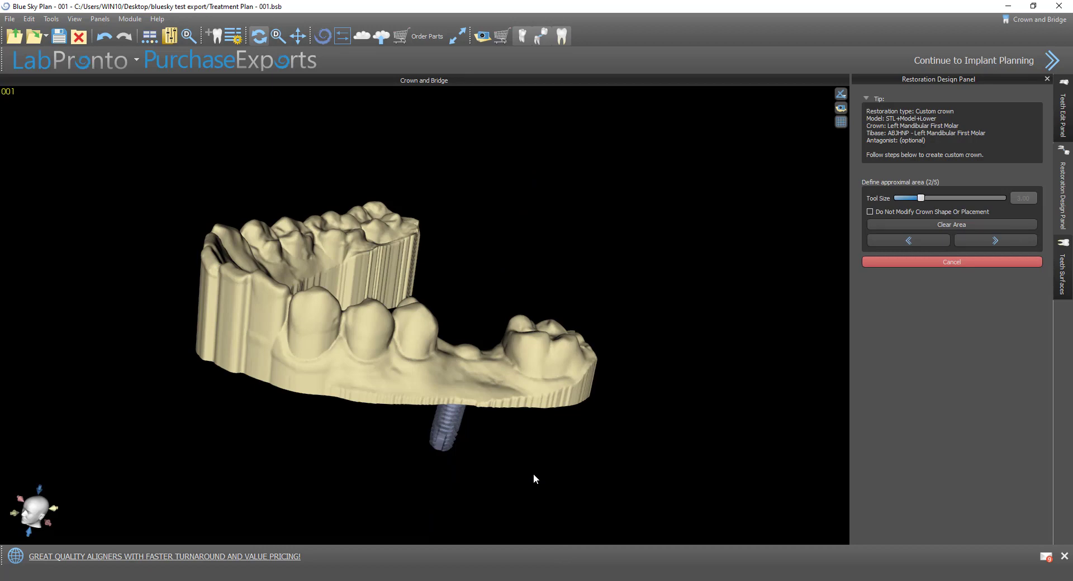
# Paint the approximal contact areas on both teeth neighbouring the implant site.
pyautogui.moveTo(529, 436); pyautogui.dragTo(534, 347)
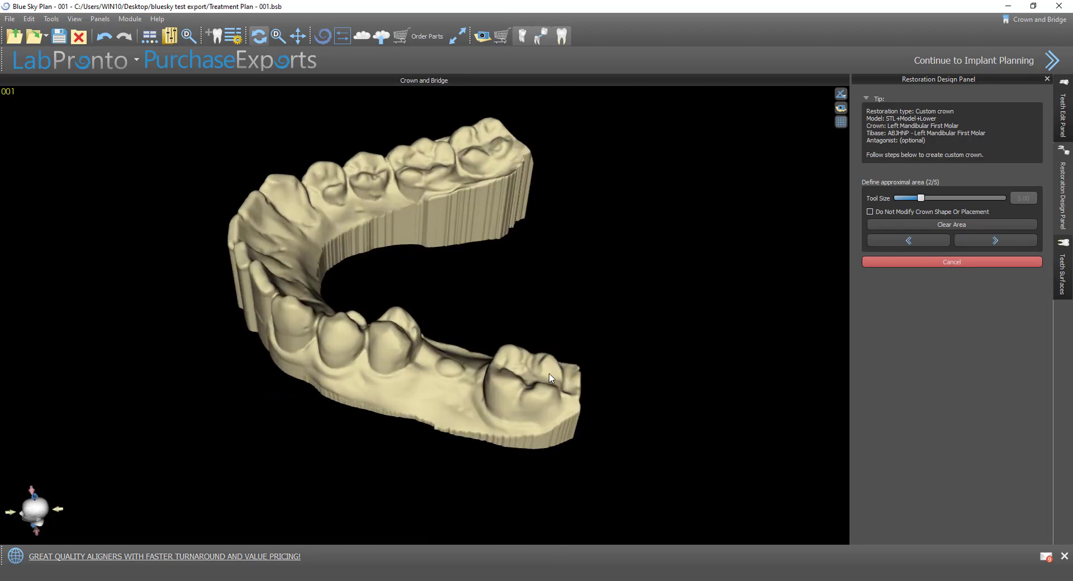
pyautogui.scroll(5, 531, 358)
pyautogui.moveTo(520, 299); pyautogui.dragTo(452, 360)
pyautogui.moveTo(369, 400)
pyautogui.mouseDown()
pyautogui.moveTo(381, 408)
pyautogui.moveTo(398, 383)
pyautogui.moveTo(388, 375)
pyautogui.moveTo(370, 392)
pyautogui.mouseUp()
pyautogui.moveTo(336, 492); pyautogui.dragTo(652, 455)
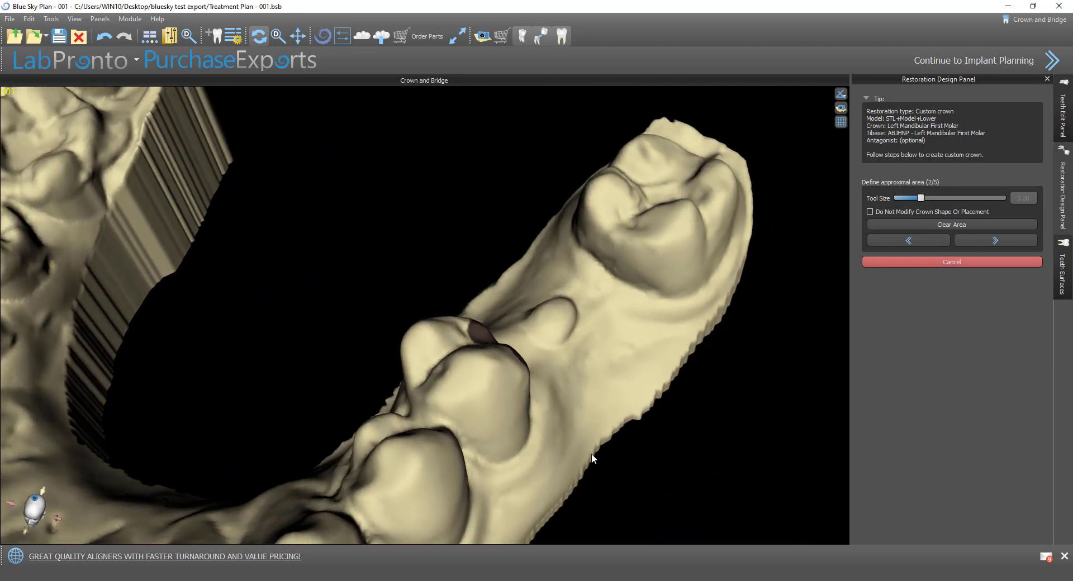
pyautogui.scroll(2, 607, 395)
pyautogui.moveTo(620, 269)
pyautogui.mouseDown()
pyautogui.moveTo(613, 231)
pyautogui.moveTo(574, 220)
pyautogui.mouseUp()
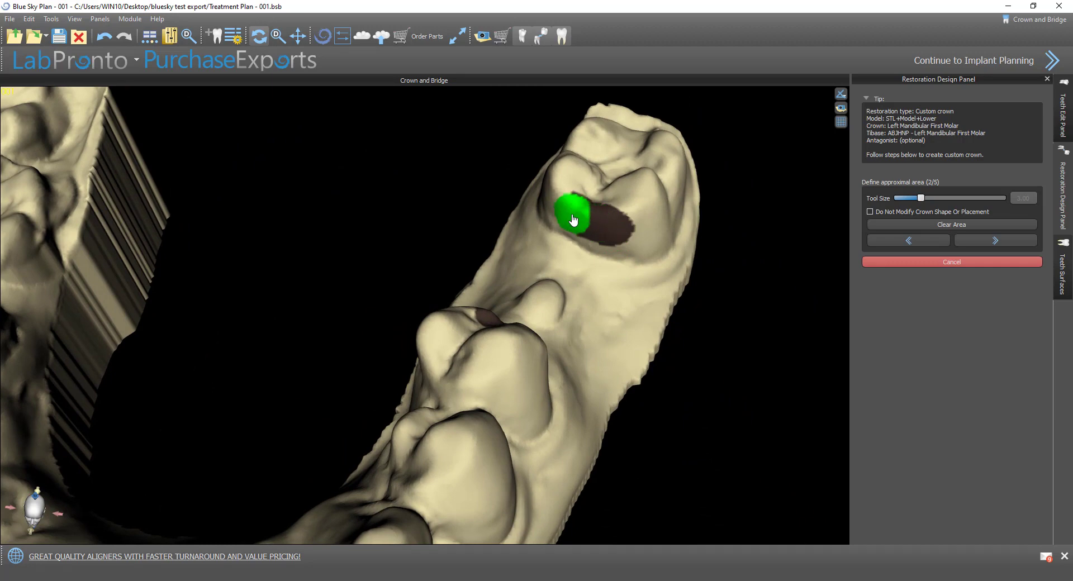
pyautogui.moveTo(651, 426)
pyautogui.mouseDown(button='right')
pyautogui.moveTo(647, 371)
pyautogui.moveTo(540, 452)
pyautogui.mouseUp(button='right')
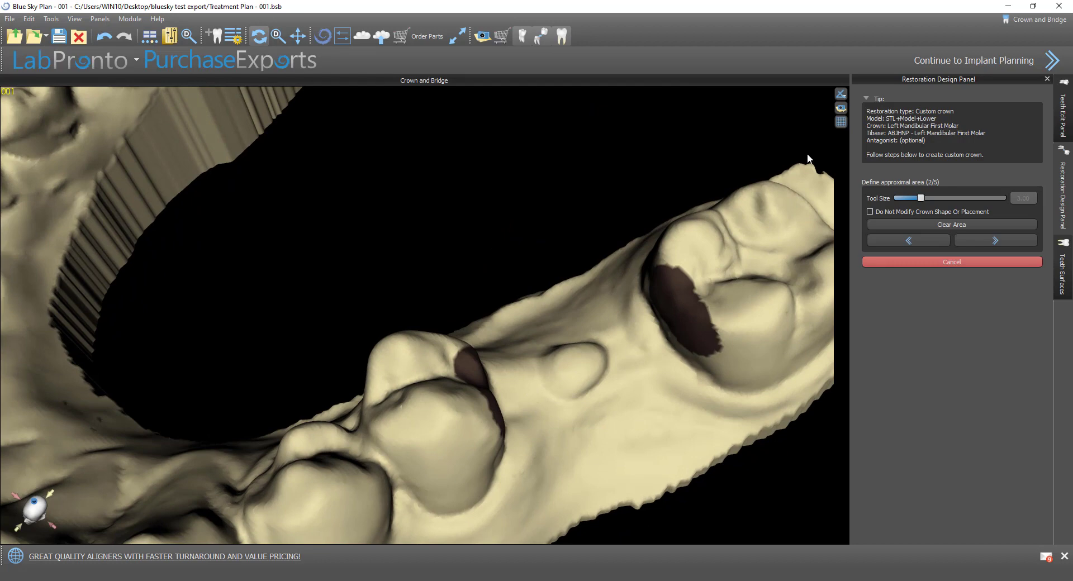
# Leave Keep crown shape and placement off and advance to compute the Intersection Curve.
pyautogui.click(870, 212)
pyautogui.click(870, 212)
pyautogui.moveTo(546, 432); pyautogui.dragTo(569, 400, button='right')
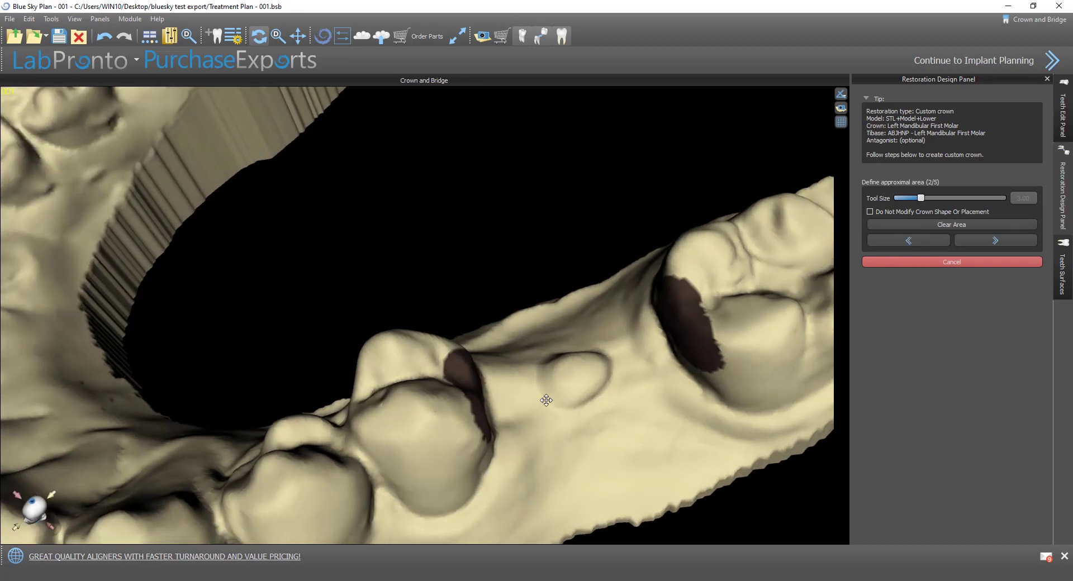
pyautogui.click(991, 241)
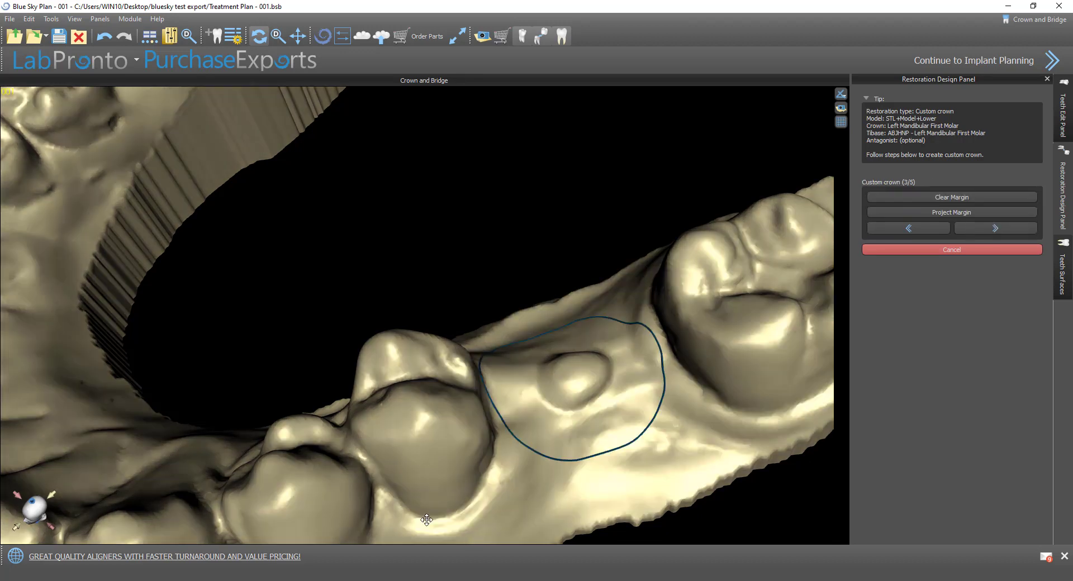
# Orbit around the computed margin outline and open the Teeth Surfaces list.
pyautogui.moveTo(427, 520); pyautogui.dragTo(639, 471, button='right')
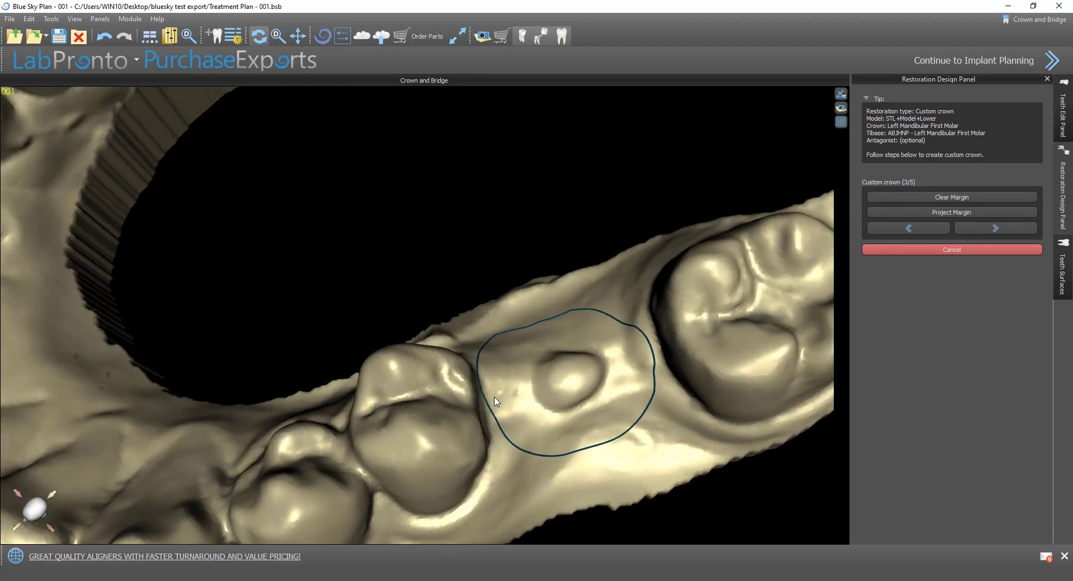
pyautogui.click(1064, 276)
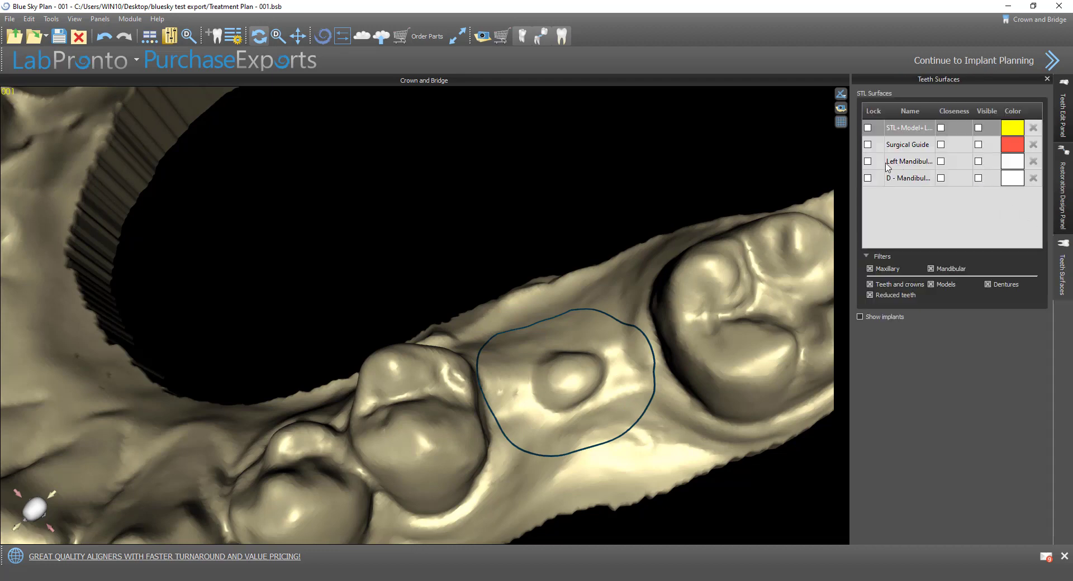
# Show the Left Mandibular crown surface, inspect its margin, and return to the Restoration Design Panel.
pyautogui.click(978, 161)
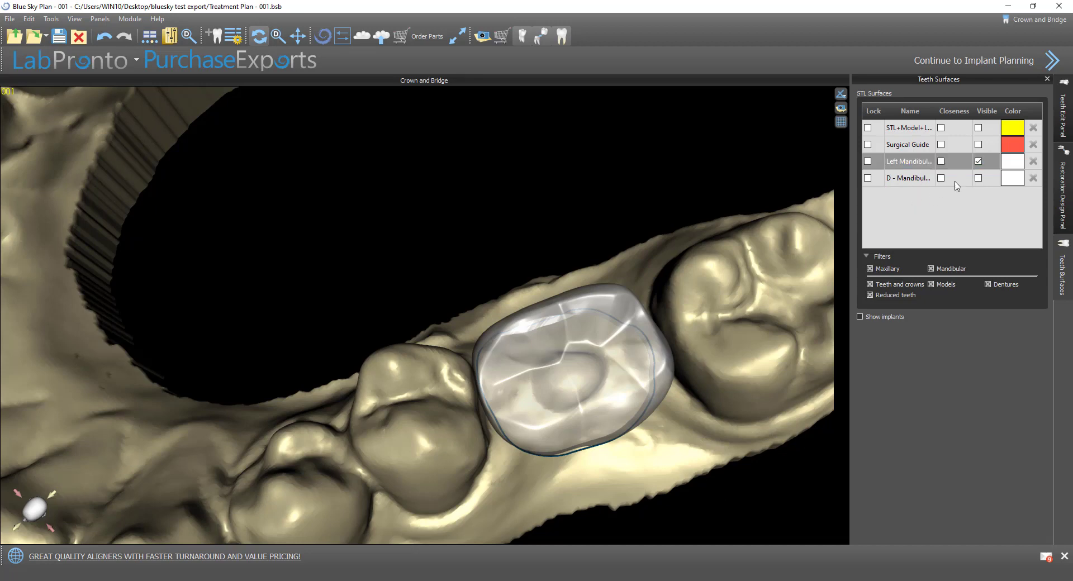
pyautogui.moveTo(565, 522)
pyautogui.mouseDown()
pyautogui.moveTo(546, 471)
pyautogui.moveTo(552, 510)
pyautogui.mouseUp()
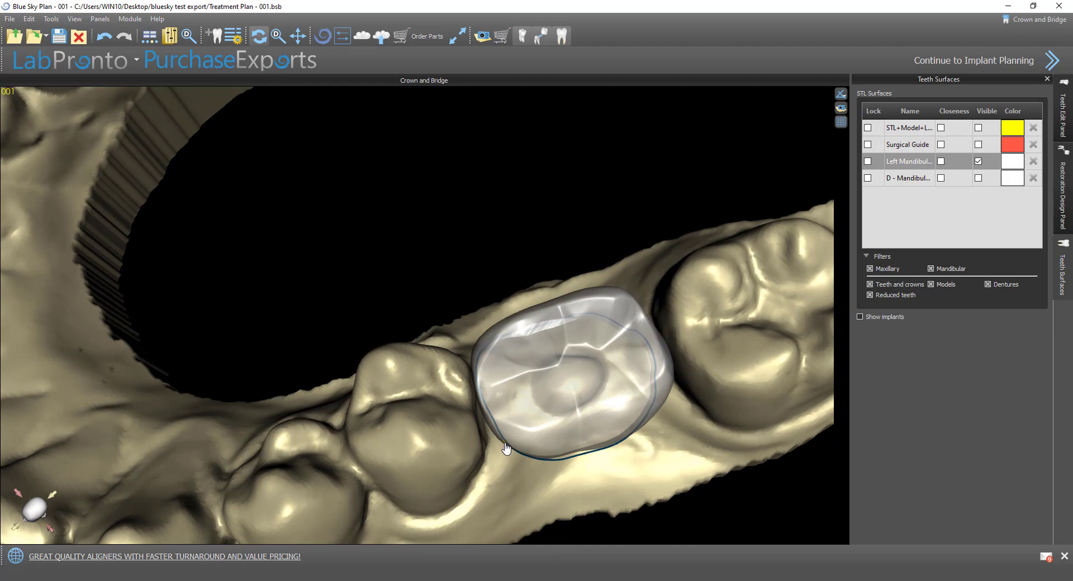
pyautogui.moveTo(513, 450)
pyautogui.mouseDown()
pyautogui.moveTo(583, 444)
pyautogui.moveTo(647, 416)
pyautogui.mouseUp()
pyautogui.moveTo(639, 484); pyautogui.dragTo(616, 508, button='right')
pyautogui.moveTo(664, 431); pyautogui.dragTo(650, 462)
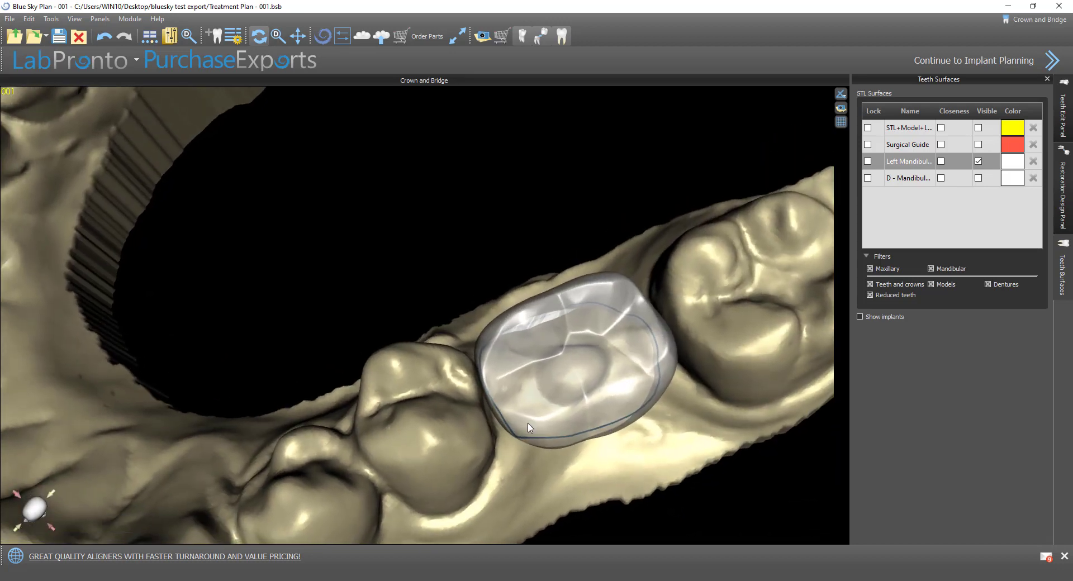
pyautogui.moveTo(504, 420); pyautogui.dragTo(530, 442)
pyautogui.moveTo(590, 471); pyautogui.dragTo(560, 496)
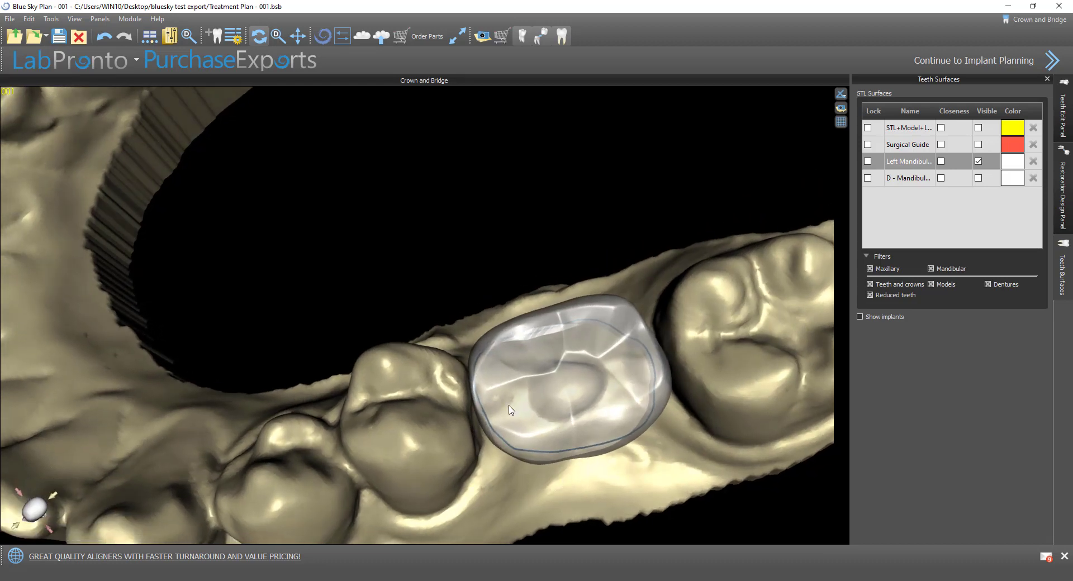
pyautogui.click(1063, 219)
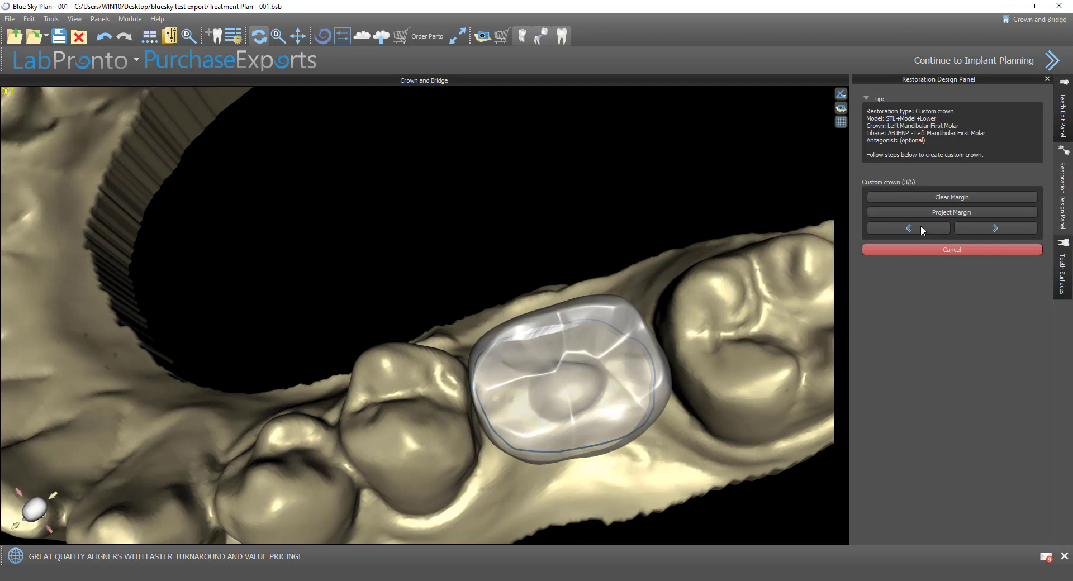
# Generate the custom crown at step 4/5 and adjust a control point at its base.
pyautogui.click(995, 227)
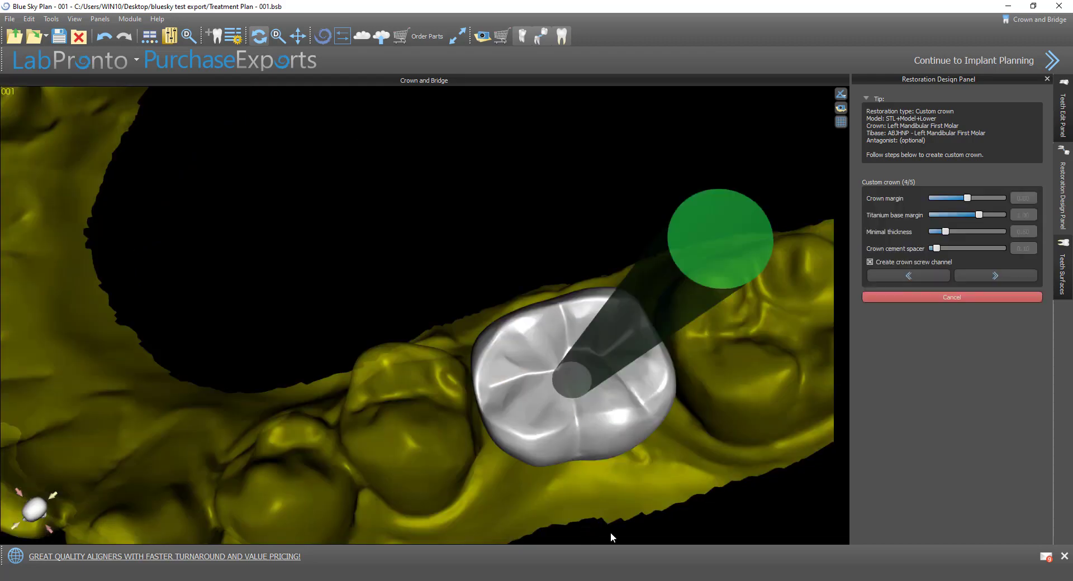
pyautogui.moveTo(659, 511); pyautogui.dragTo(329, 250)
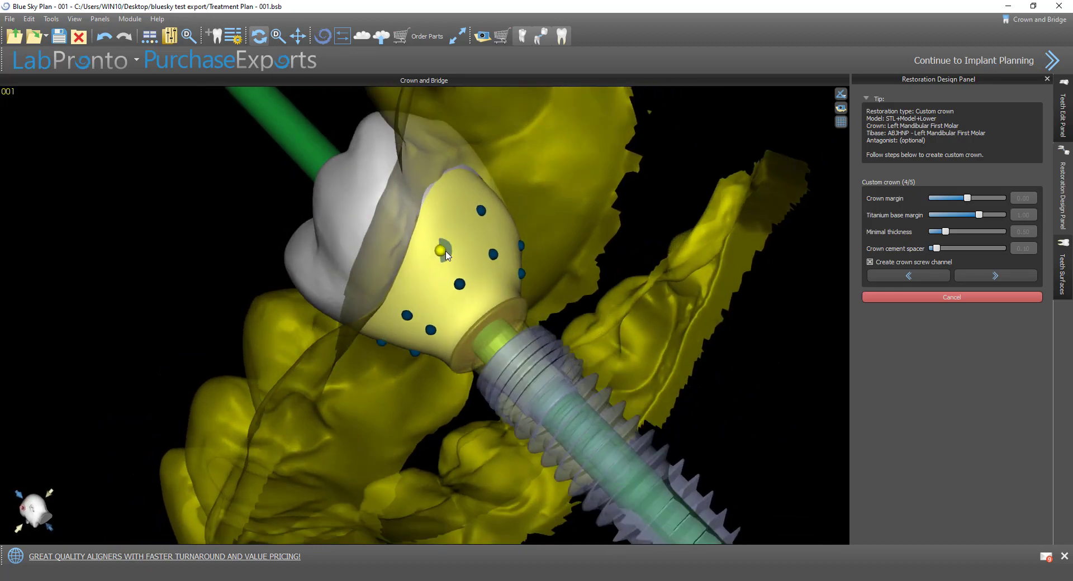
pyautogui.moveTo(439, 253); pyautogui.dragTo(441, 256)
pyautogui.moveTo(505, 238); pyautogui.dragTo(544, 247)
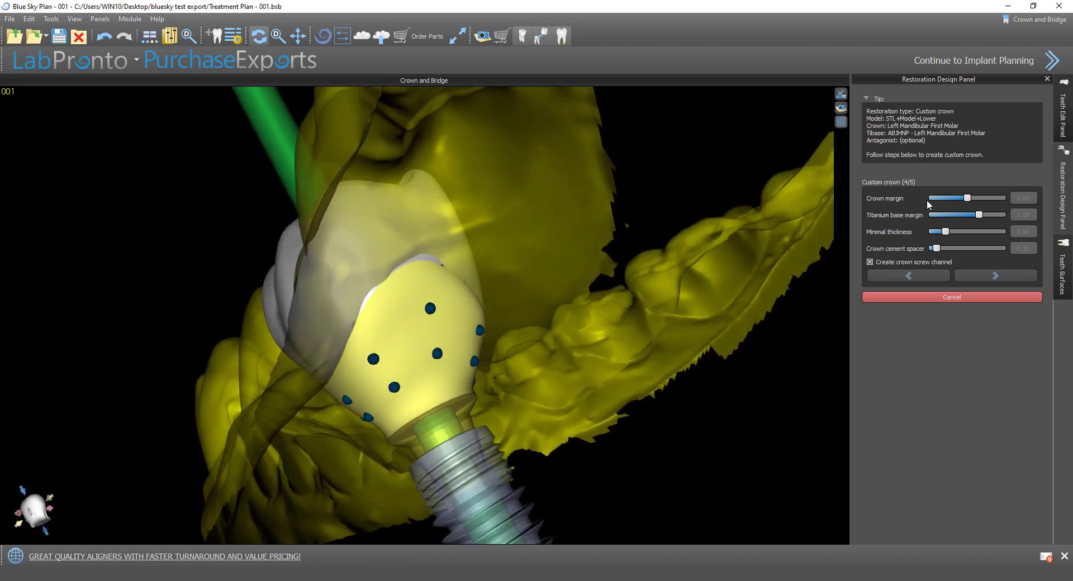
# Lower the Crown margin value and inspect the crown along its screw channel.
pyautogui.moveTo(971, 199)
pyautogui.mouseDown()
pyautogui.moveTo(984, 196)
pyautogui.moveTo(953, 198)
pyautogui.moveTo(967, 199)
pyautogui.moveTo(975, 216)
pyautogui.moveTo(946, 217)
pyautogui.moveTo(969, 216)
pyautogui.mouseUp()
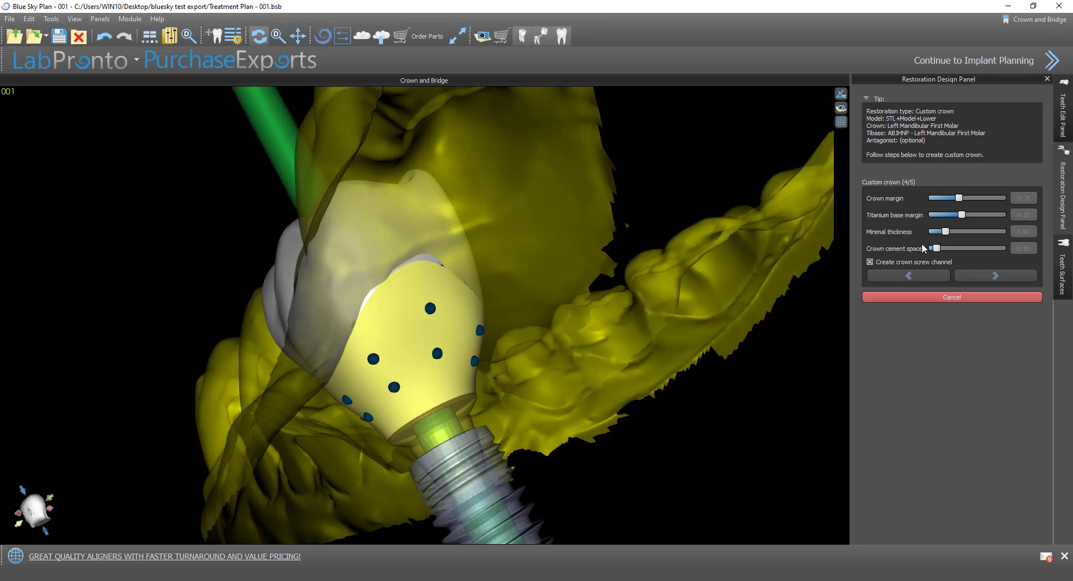
pyautogui.moveTo(611, 369); pyautogui.dragTo(900, 293)
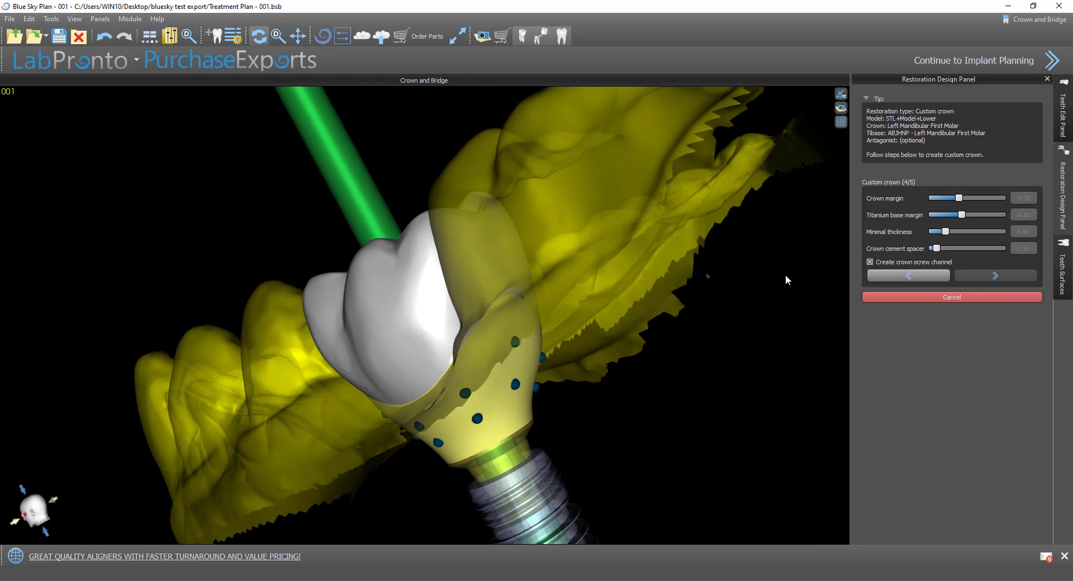
pyautogui.moveTo(190, 258); pyautogui.dragTo(553, 310)
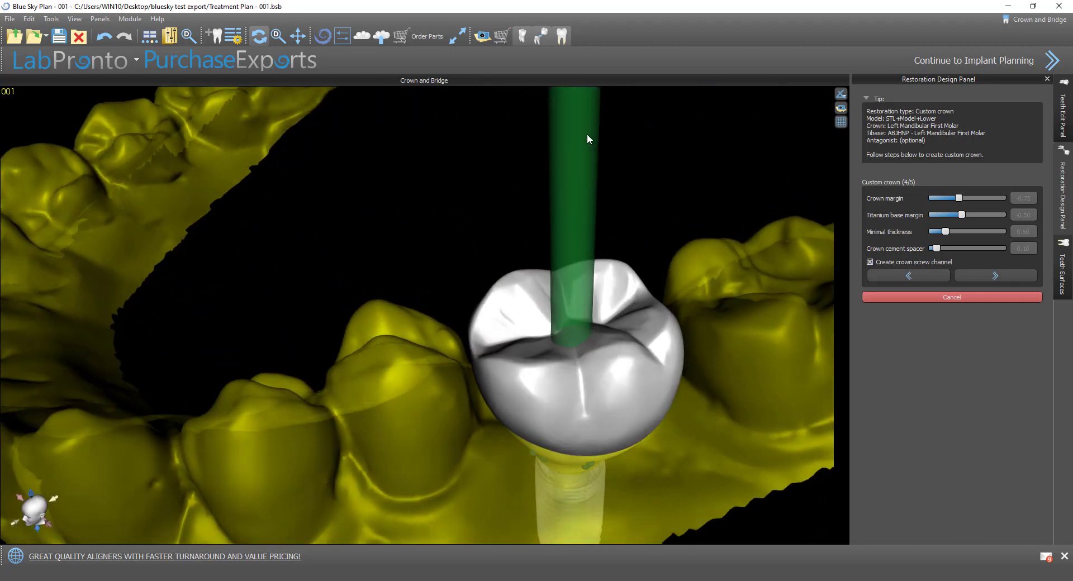
pyautogui.moveTo(706, 460); pyautogui.dragTo(672, 448)
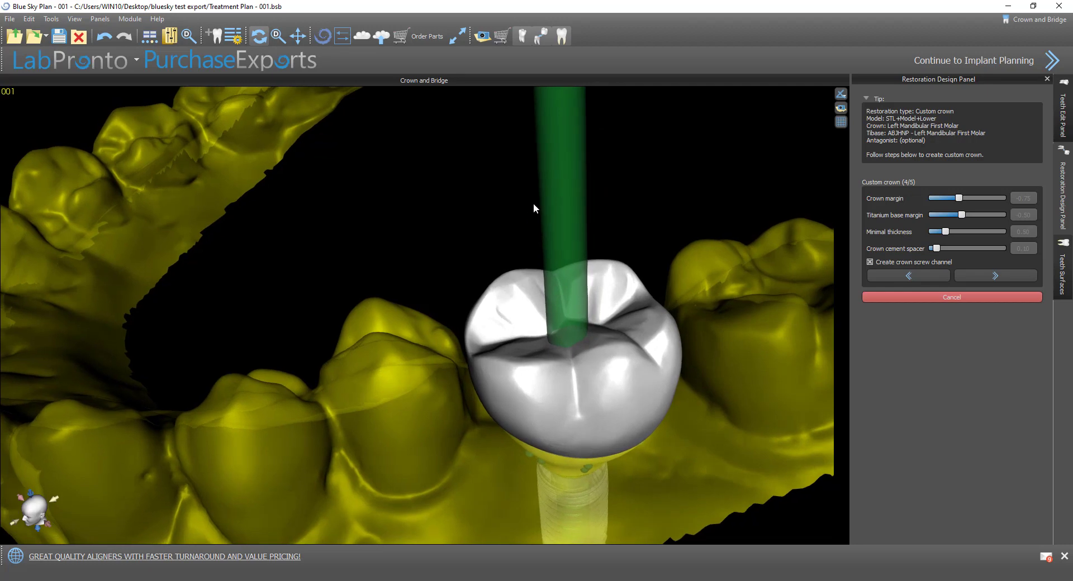
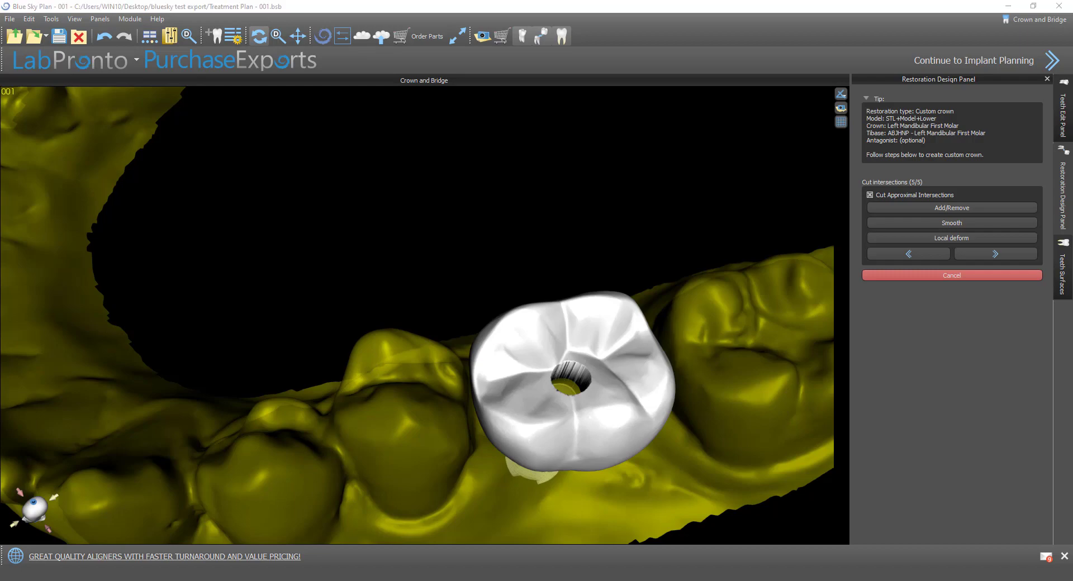
# With Add/Remove, brush away the red collision spot on the crown's side facing the neighbouring tooth.
pyautogui.moveTo(778, 385); pyautogui.dragTo(870, 256)
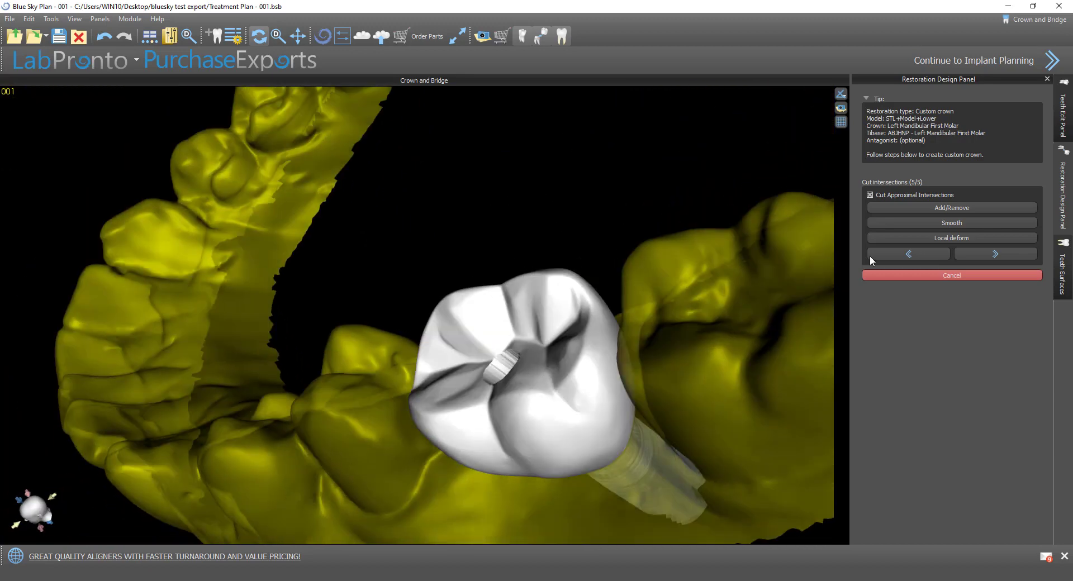
pyautogui.click(931, 207)
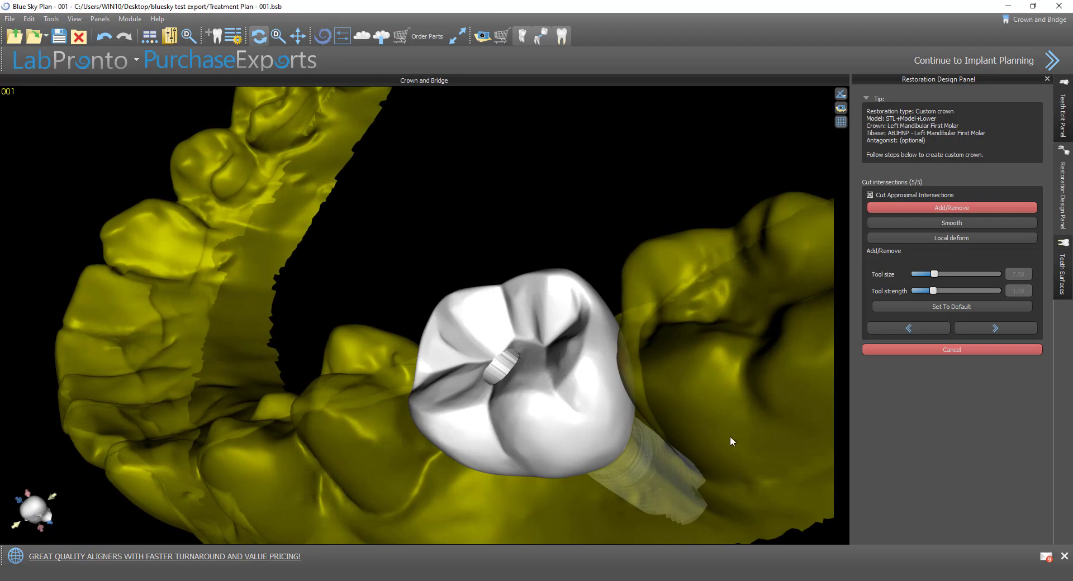
pyautogui.moveTo(730, 442); pyautogui.dragTo(399, 365)
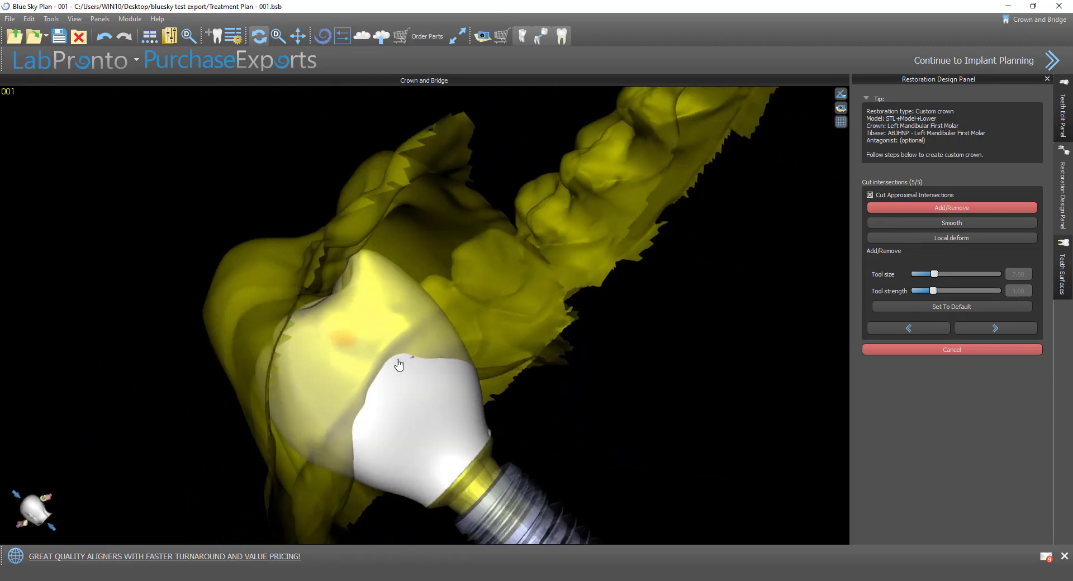
pyautogui.click(399, 365)
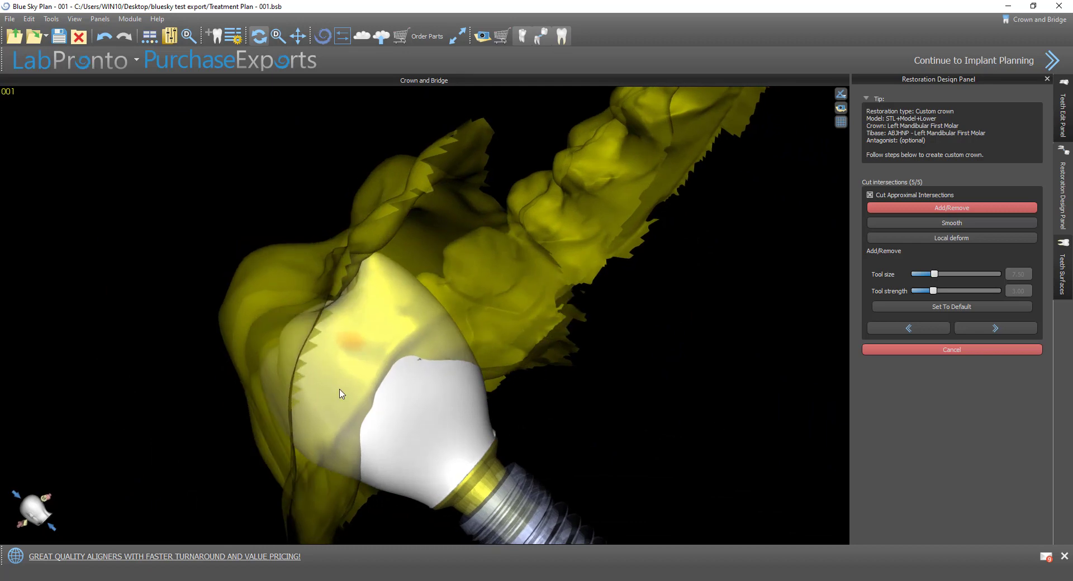
pyautogui.click(359, 356)
pyautogui.click(359, 355)
pyautogui.click(359, 355)
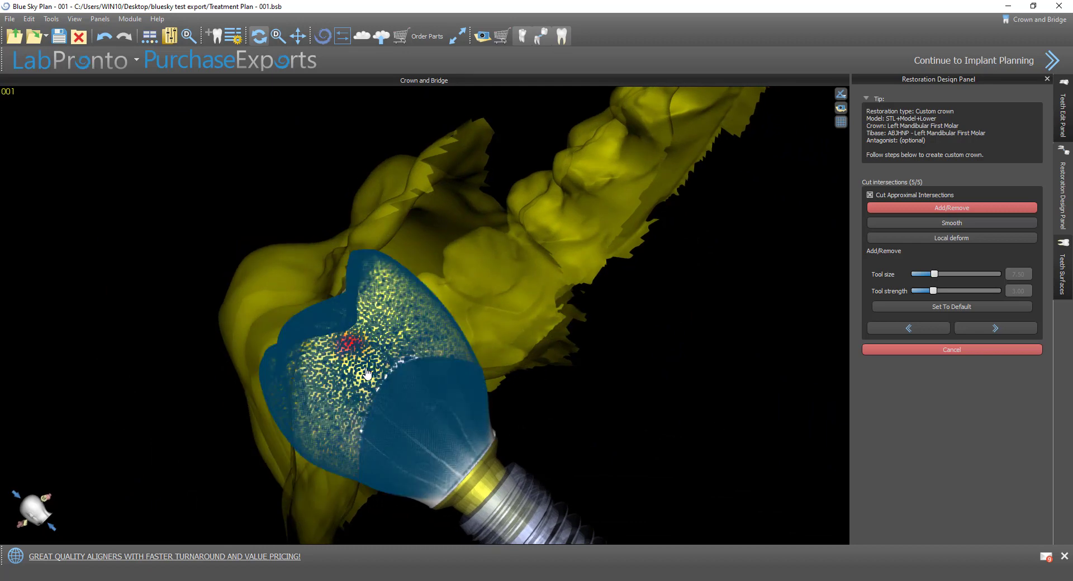
pyautogui.click(386, 339)
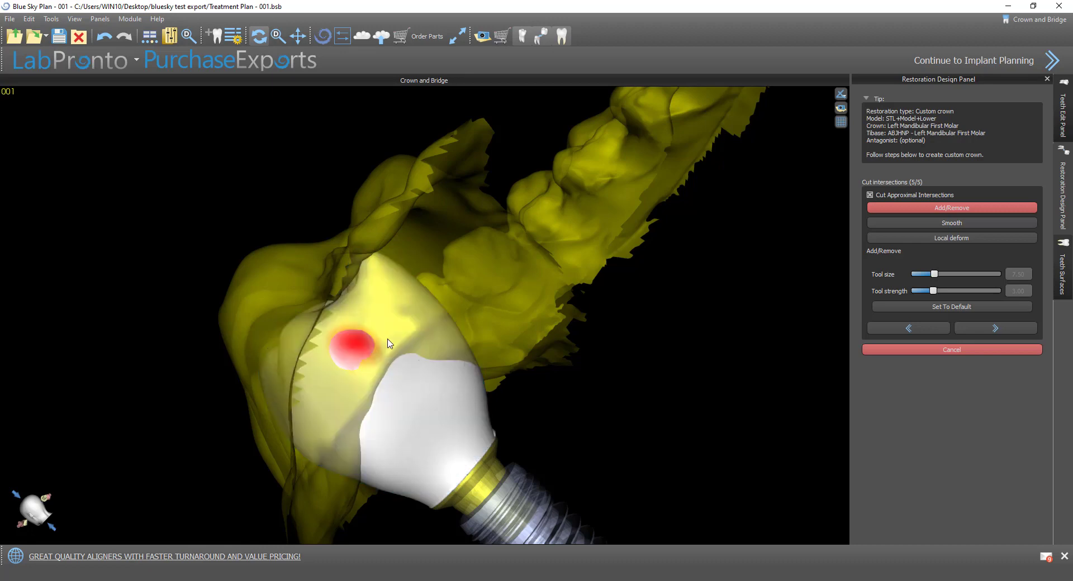
pyautogui.moveTo(408, 343); pyautogui.dragTo(328, 369)
pyautogui.moveTo(329, 369)
pyautogui.mouseDown(button='right')
pyautogui.moveTo(492, 403)
pyautogui.moveTo(525, 443)
pyautogui.moveTo(438, 136)
pyautogui.moveTo(522, 216)
pyautogui.moveTo(268, 353)
pyautogui.moveTo(216, 360)
pyautogui.moveTo(204, 426)
pyautogui.moveTo(423, 291)
pyautogui.moveTo(446, 347)
pyautogui.moveTo(524, 297)
pyautogui.mouseUp(button='right')
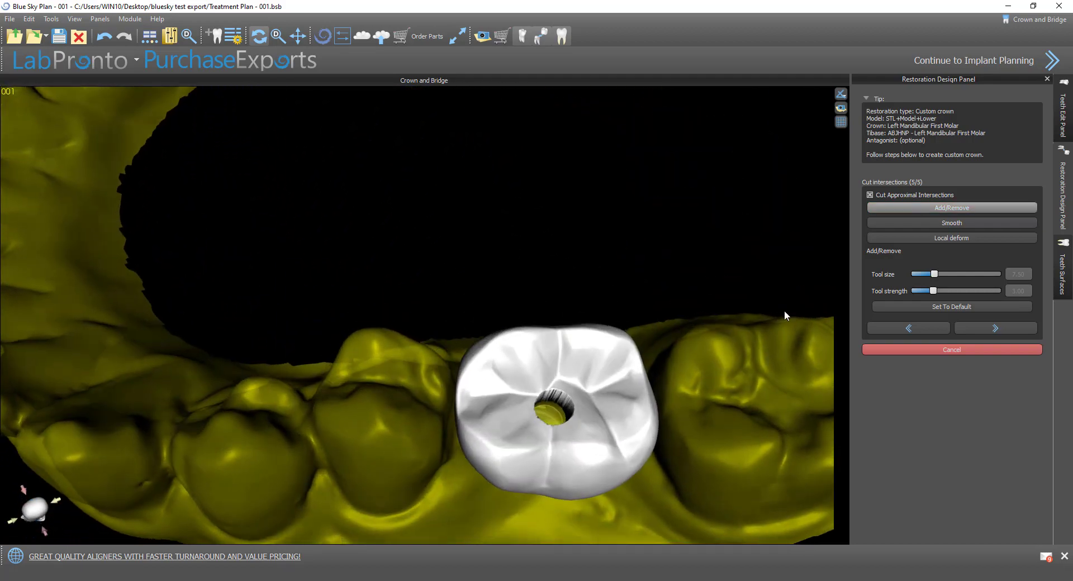
# Reshape the crown's upper-right surface with Local deform at tool size 4.50.
pyautogui.click(970, 238)
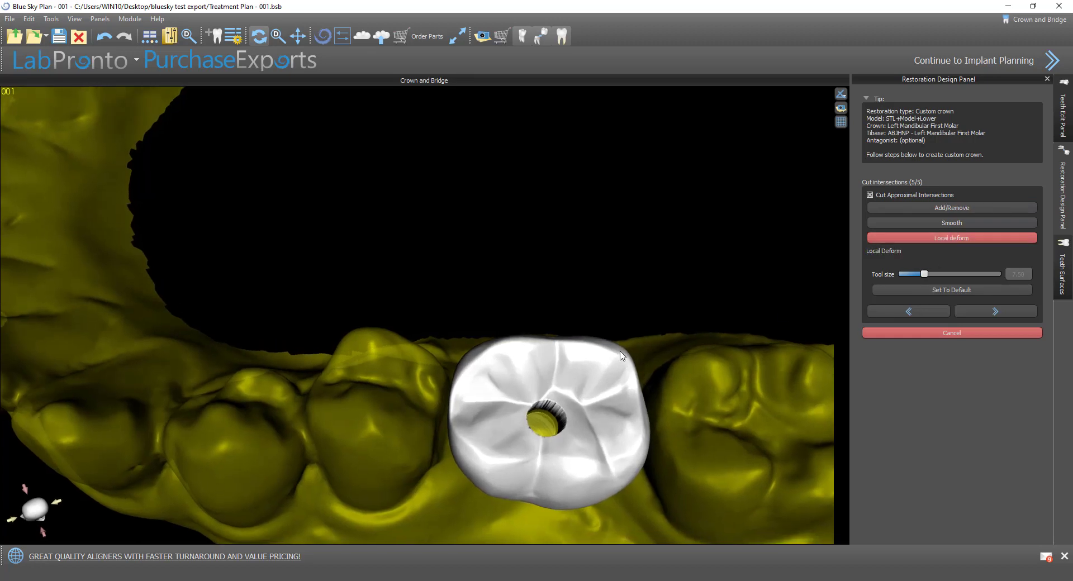
pyautogui.moveTo(618, 353); pyautogui.dragTo(612, 358)
pyautogui.moveTo(926, 273); pyautogui.dragTo(915, 274)
pyautogui.moveTo(632, 361)
pyautogui.mouseDown()
pyautogui.moveTo(614, 350)
pyautogui.moveTo(613, 360)
pyautogui.mouseUp()
pyautogui.moveTo(453, 305); pyautogui.dragTo(456, 273)
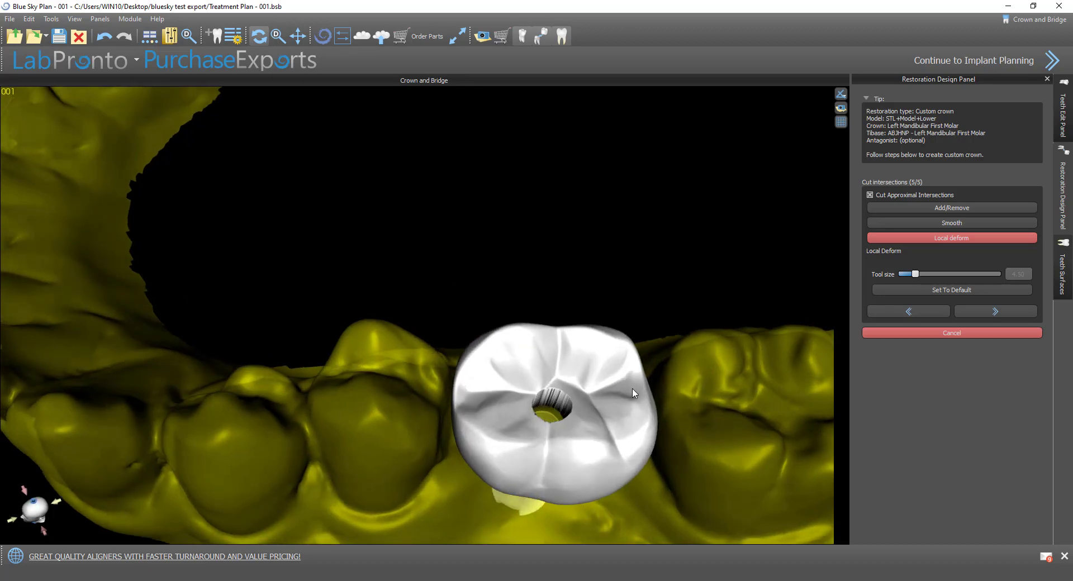
pyautogui.moveTo(625, 380); pyautogui.dragTo(611, 430)
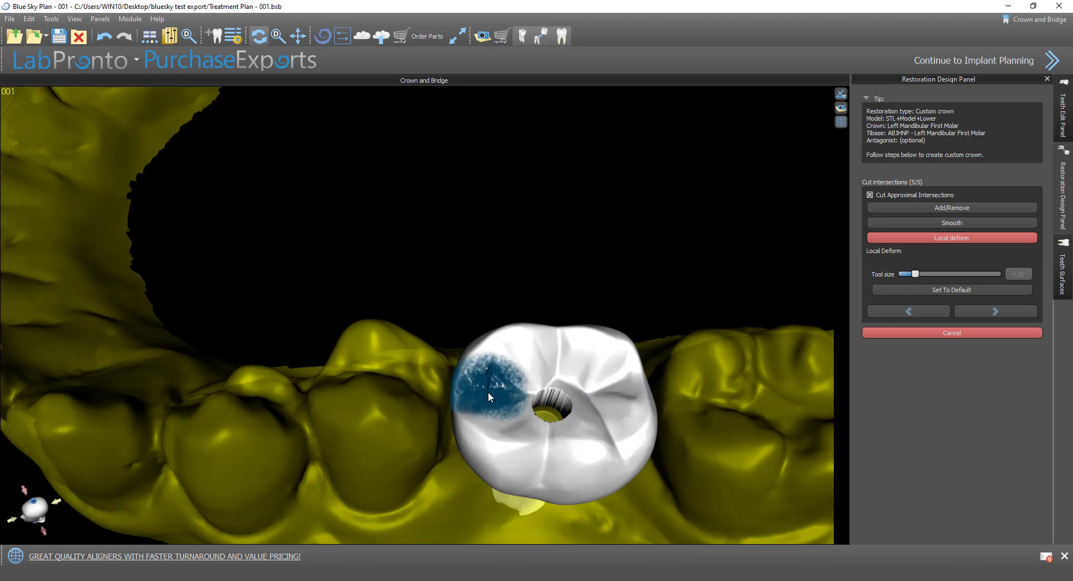
# Smooth the crown's left side, then finish the design with the » next button.
pyautogui.click(913, 223)
pyautogui.moveTo(589, 409)
pyautogui.mouseDown()
pyautogui.moveTo(580, 386)
pyautogui.moveTo(607, 427)
pyautogui.mouseUp()
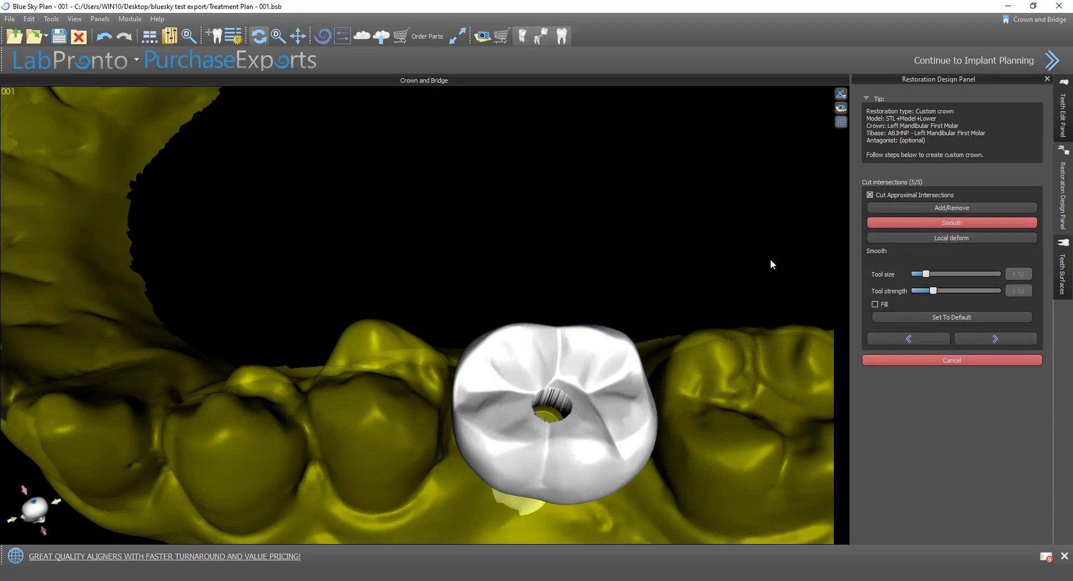
pyautogui.moveTo(760, 485); pyautogui.dragTo(846, 234, button='right')
pyautogui.moveTo(799, 352); pyautogui.dragTo(576, 433, button='right')
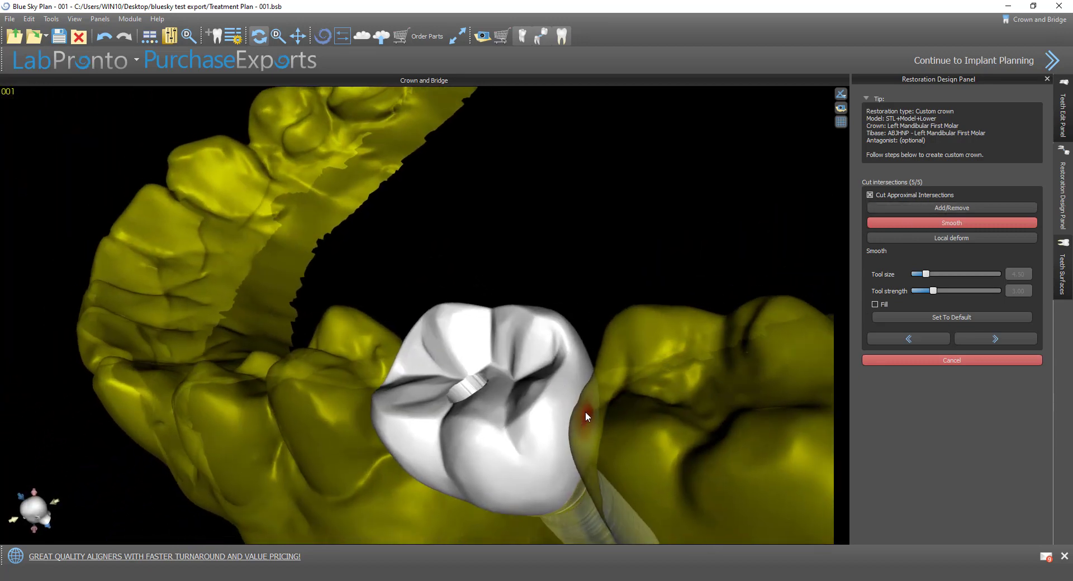
pyautogui.moveTo(426, 476); pyautogui.dragTo(771, 268, button='right')
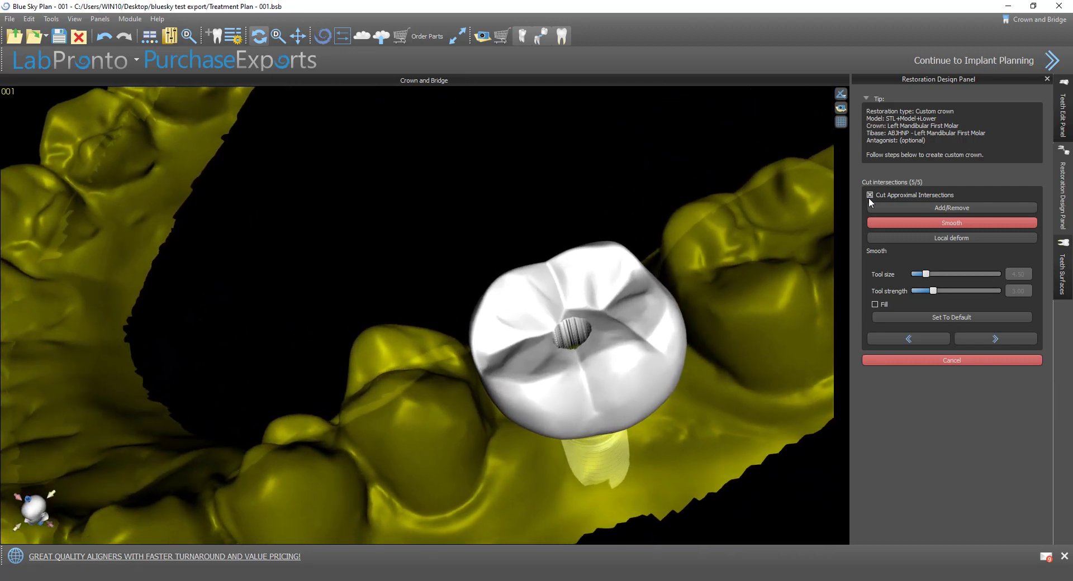
pyautogui.click(994, 339)
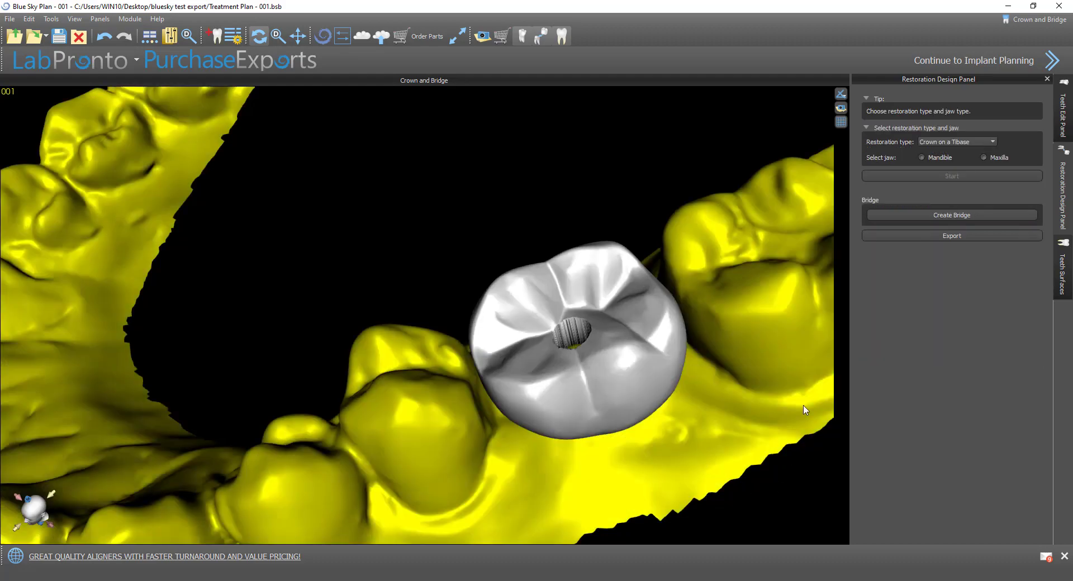
# Open the Teeth Surfaces list and hide the implant.
pyautogui.moveTo(805, 411); pyautogui.dragTo(565, 426, button='right')
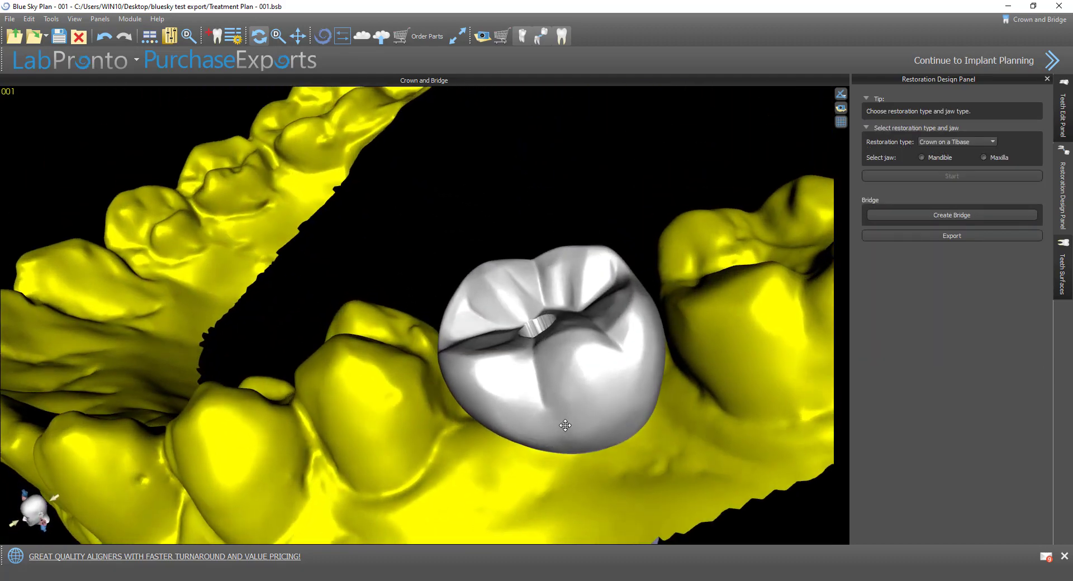
pyautogui.click(1063, 276)
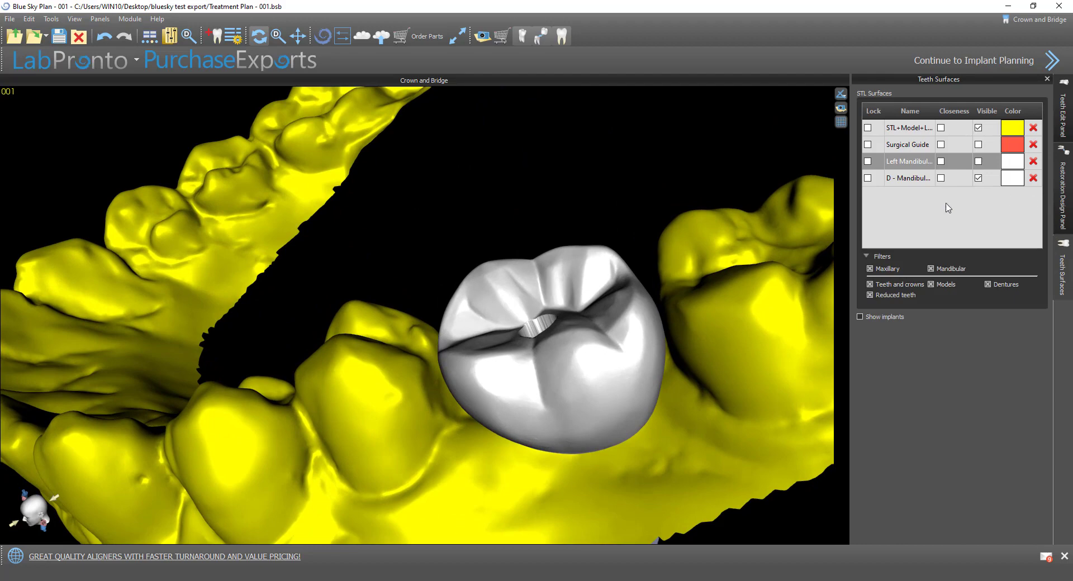
pyautogui.moveTo(804, 402); pyautogui.dragTo(435, 257, button='right')
pyautogui.click(860, 317)
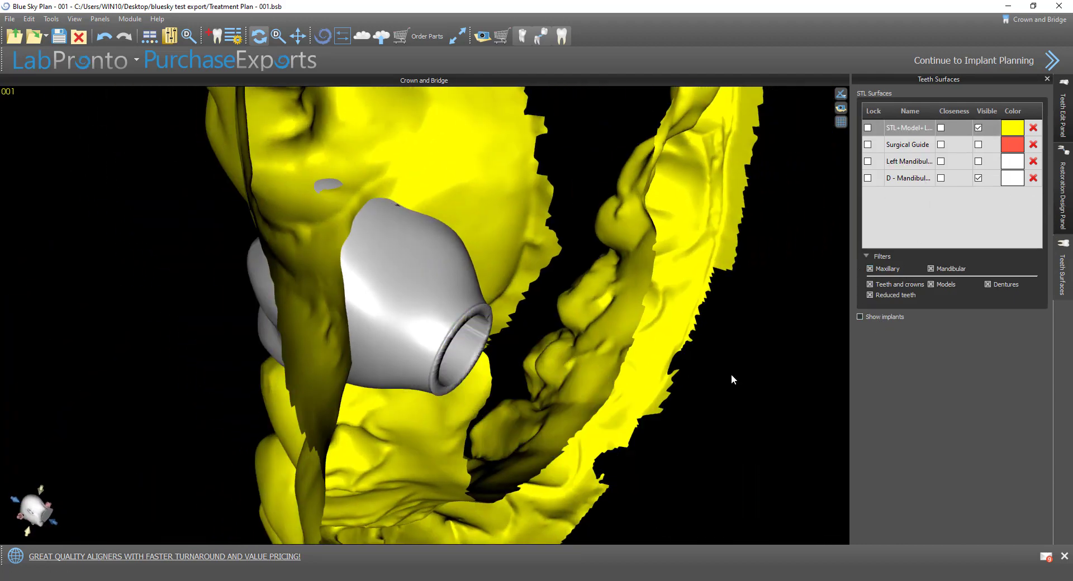
pyautogui.moveTo(731, 374); pyautogui.dragTo(539, 369, button='right')
pyautogui.moveTo(335, 155); pyautogui.dragTo(714, 227, button='right')
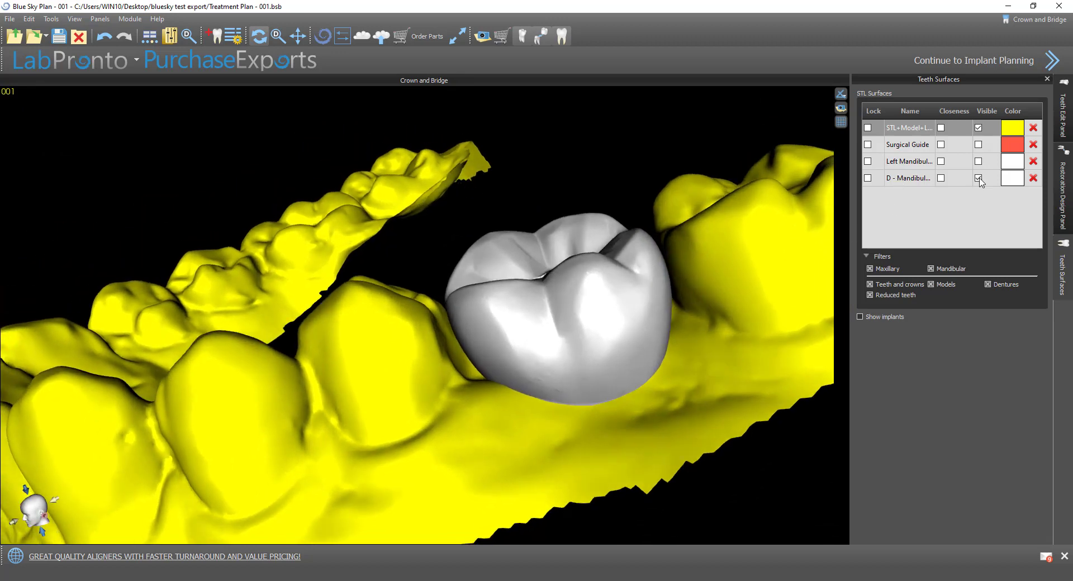
# Compare the original first molar with the custom crown, leaving the custom crown visible.
pyautogui.click(978, 177)
pyautogui.click(979, 161)
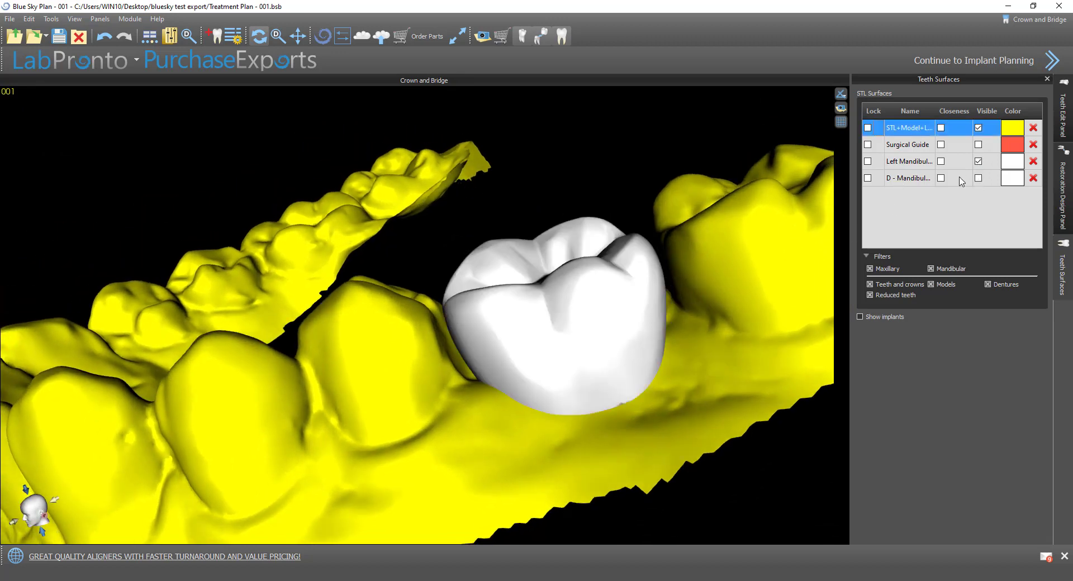
pyautogui.moveTo(671, 224); pyautogui.dragTo(572, 192, button='right')
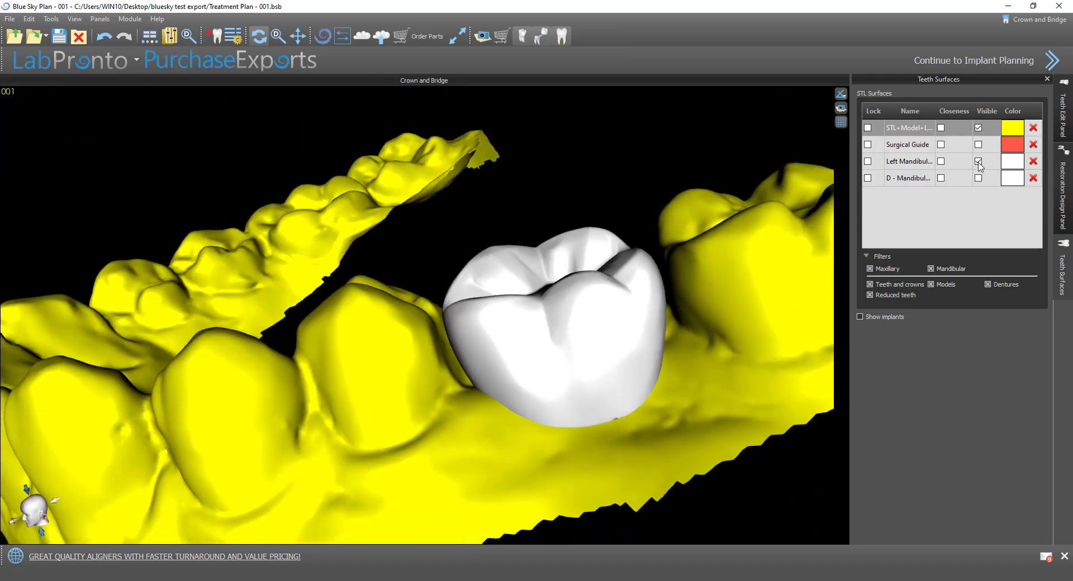
pyautogui.click(978, 161)
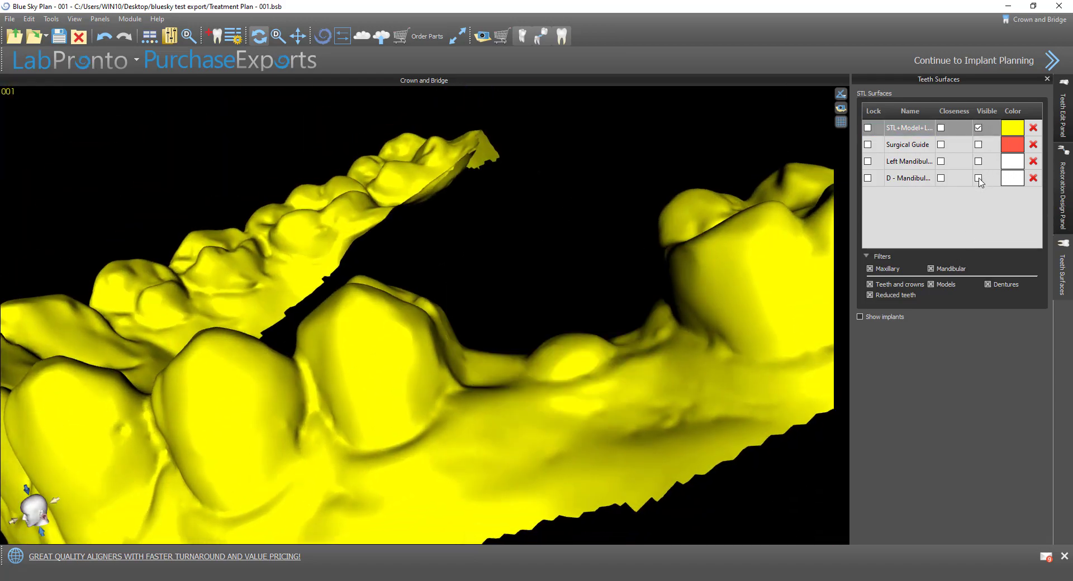
pyautogui.click(978, 178)
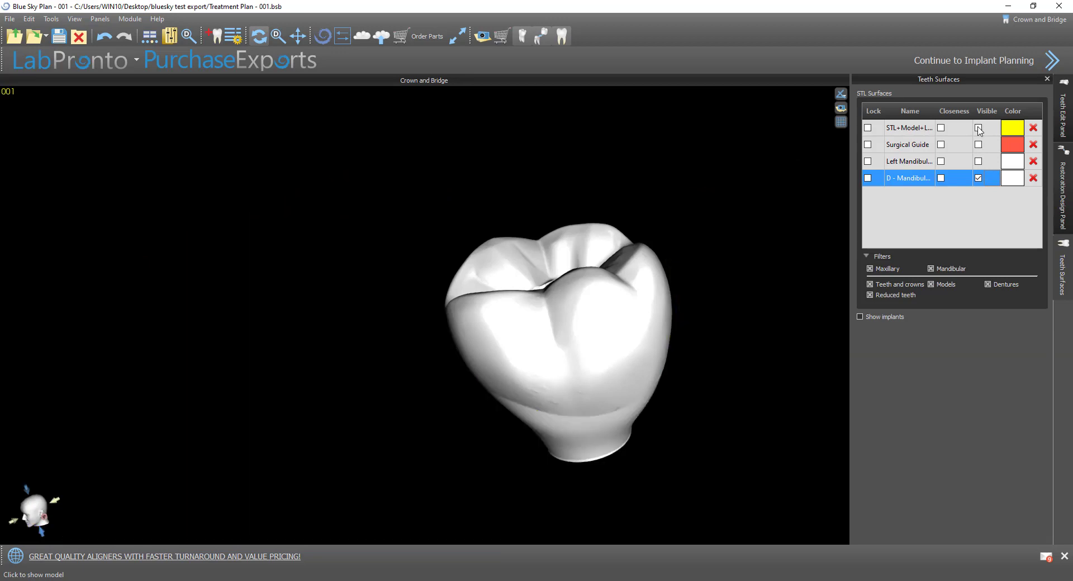
# Hide the jaw model so only D - Mandibular Custom Crown remains visible.
pyautogui.click(978, 128)
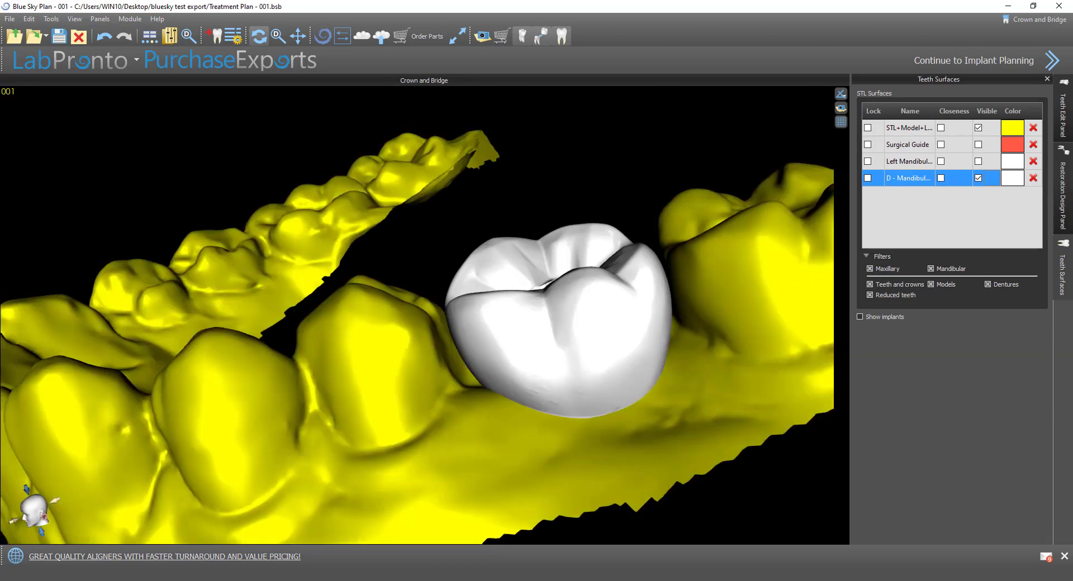
pyautogui.moveTo(690, 498); pyautogui.dragTo(571, 468)
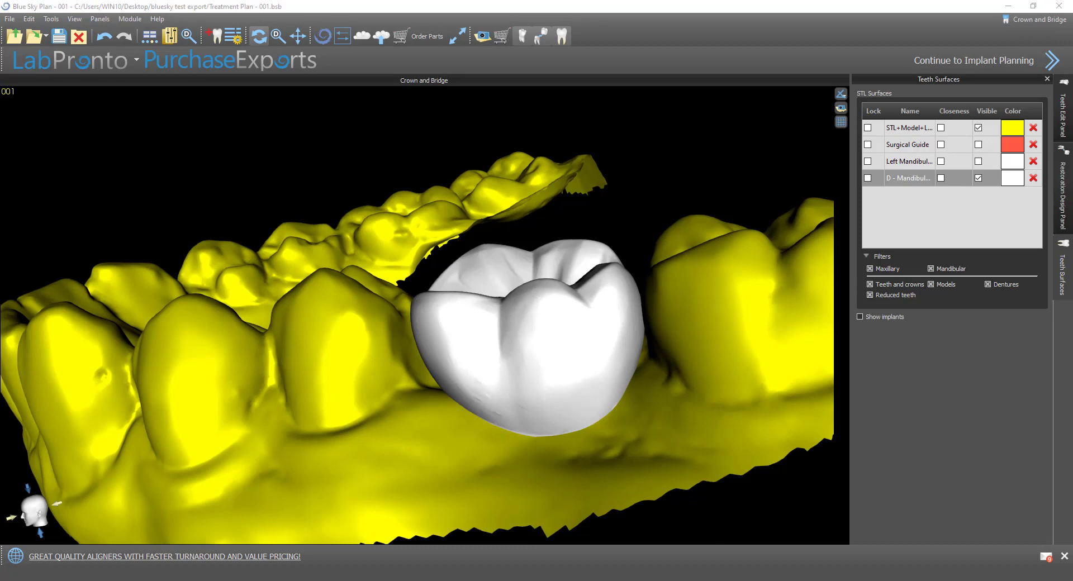
pyautogui.moveTo(193, 400); pyautogui.dragTo(271, 417)
pyautogui.moveTo(390, 351); pyautogui.dragTo(389, 389)
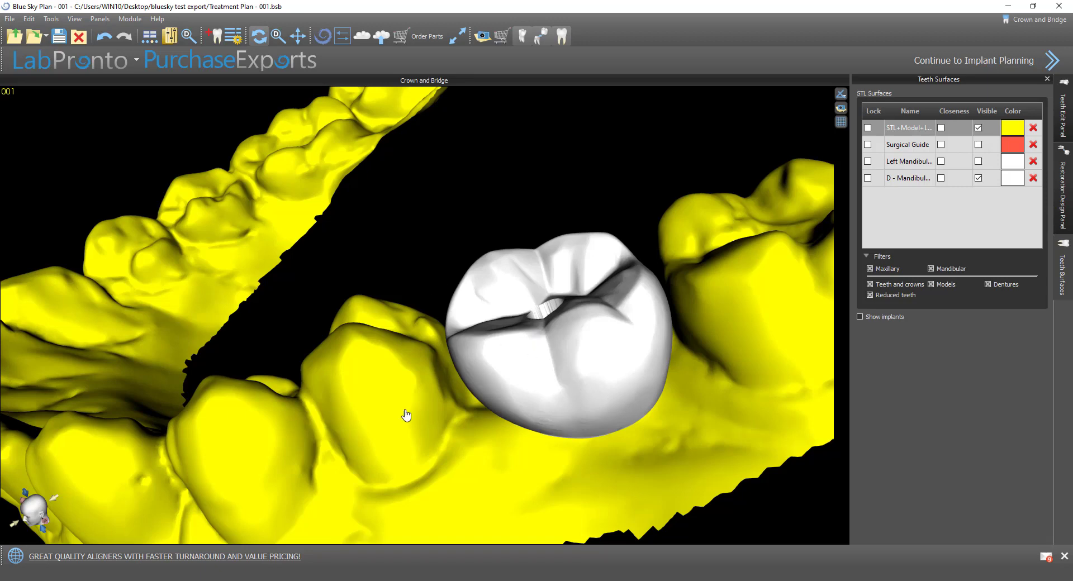
pyautogui.click(978, 128)
pyautogui.moveTo(639, 428); pyautogui.dragTo(420, 311)
# Export the custom crown as STL via File > Purchase STL Exports.
pyautogui.click(9, 19)
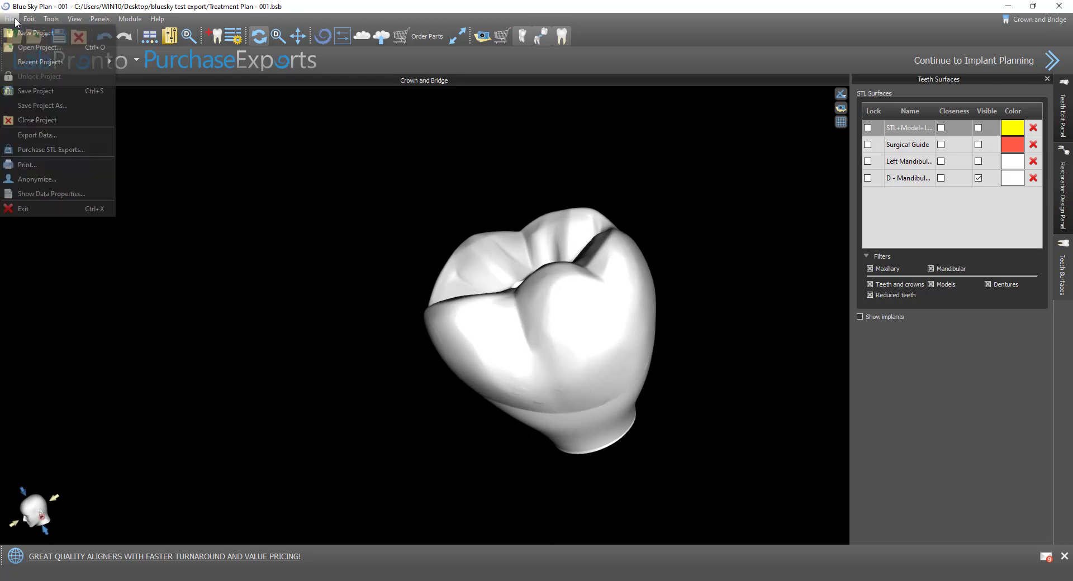
pyautogui.click(34, 149)
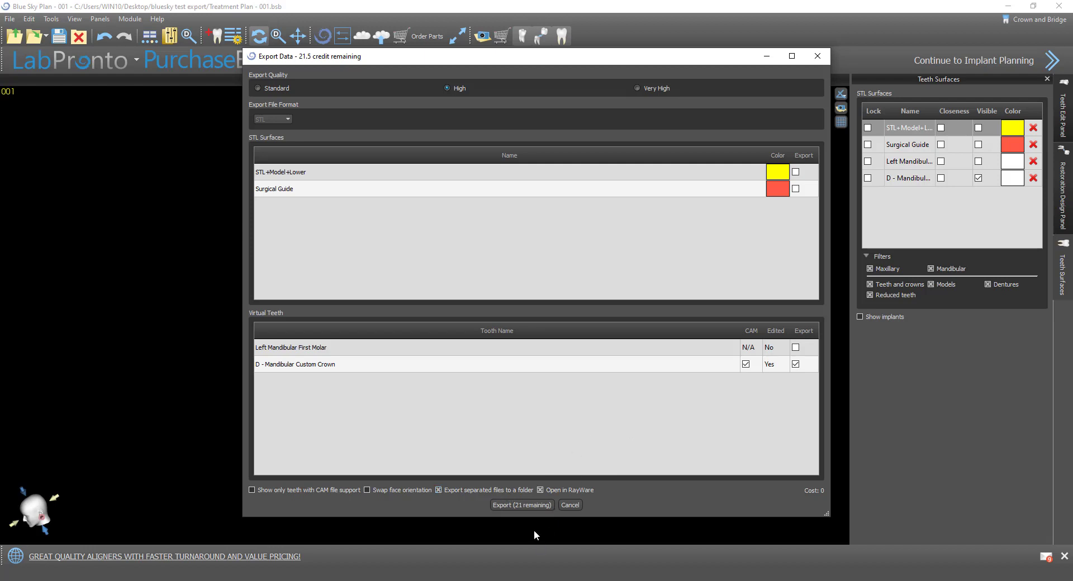
pyautogui.click(536, 506)
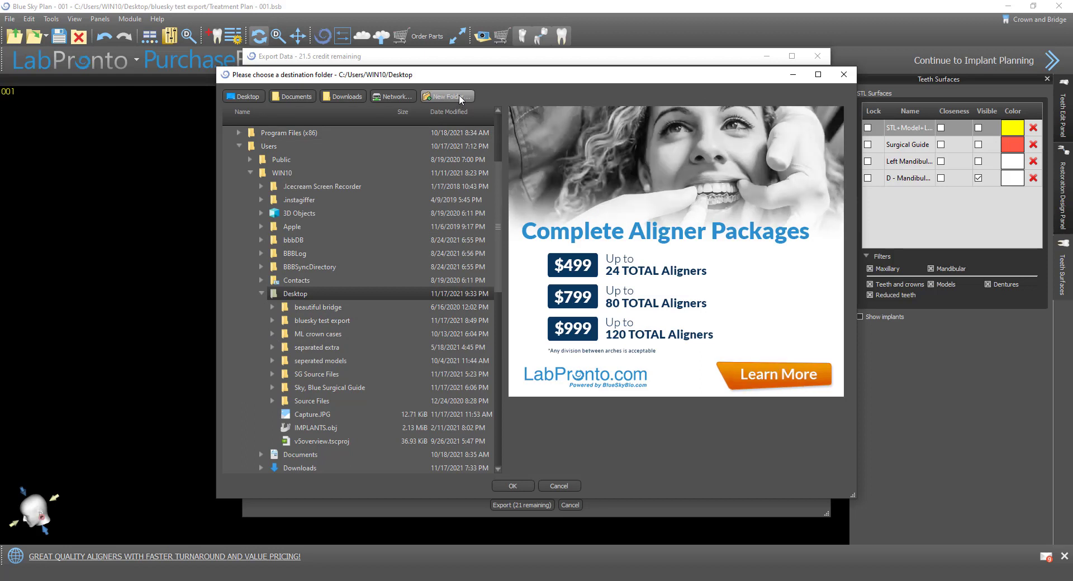
# Save the export into a new Desktop folder named 'crown export'.
pyautogui.click(458, 96)
pyautogui.write('crow')
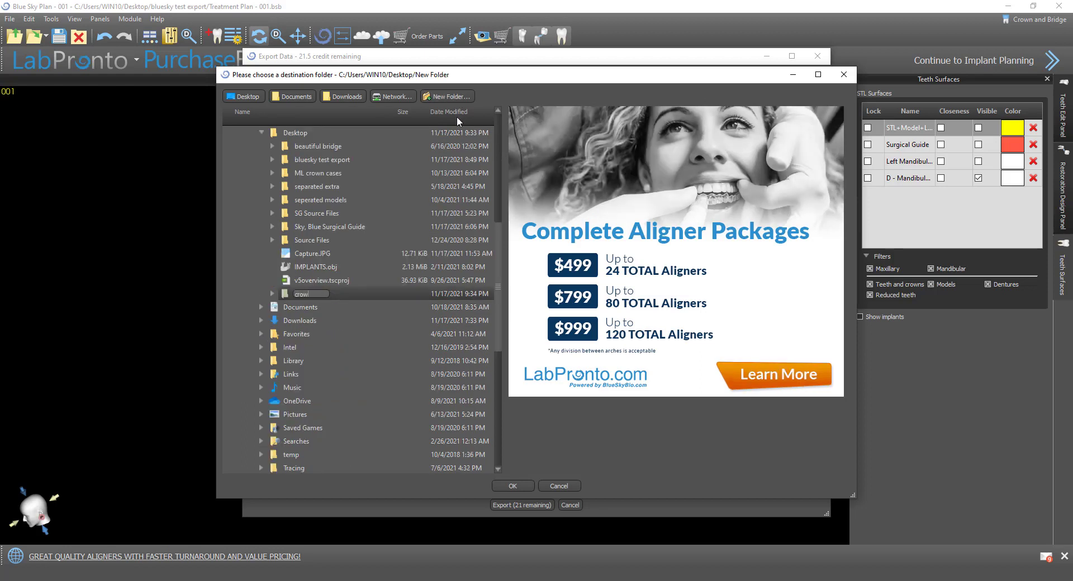
pyautogui.write('n export')
pyautogui.press('Return')
pyautogui.press('Return')
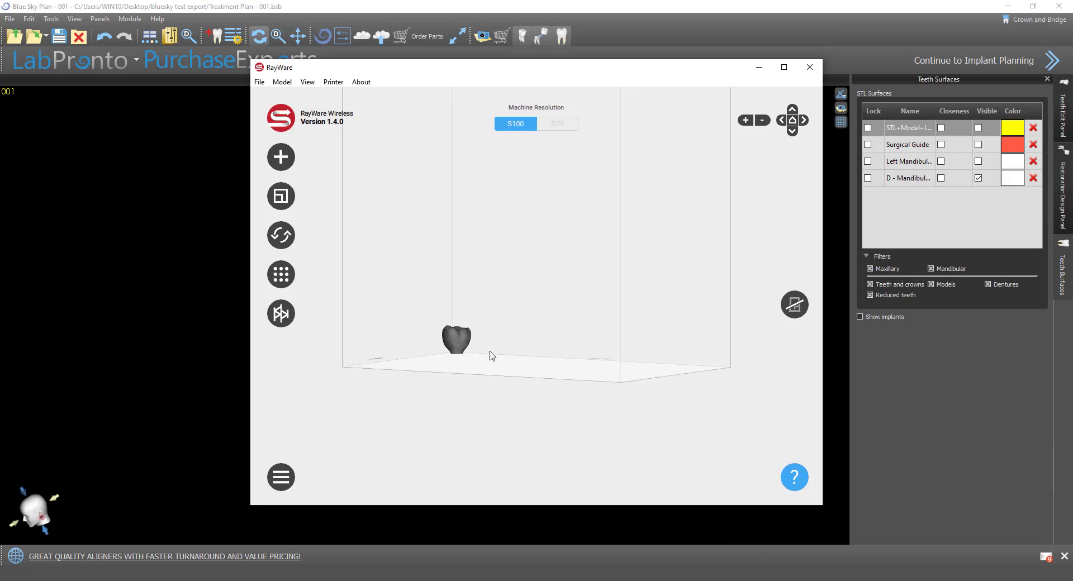
# Zoom and orbit the RayWare view to inspect the imported crown on the build plate.
pyautogui.scroll(5, 492, 323)
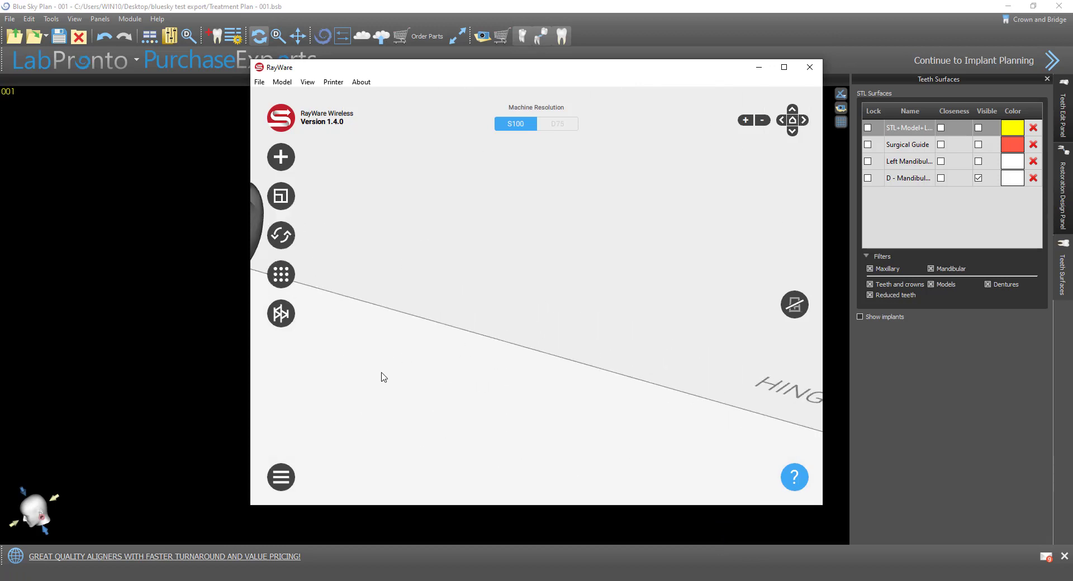
pyautogui.scroll(-5, 383, 376)
pyautogui.scroll(3, 563, 247)
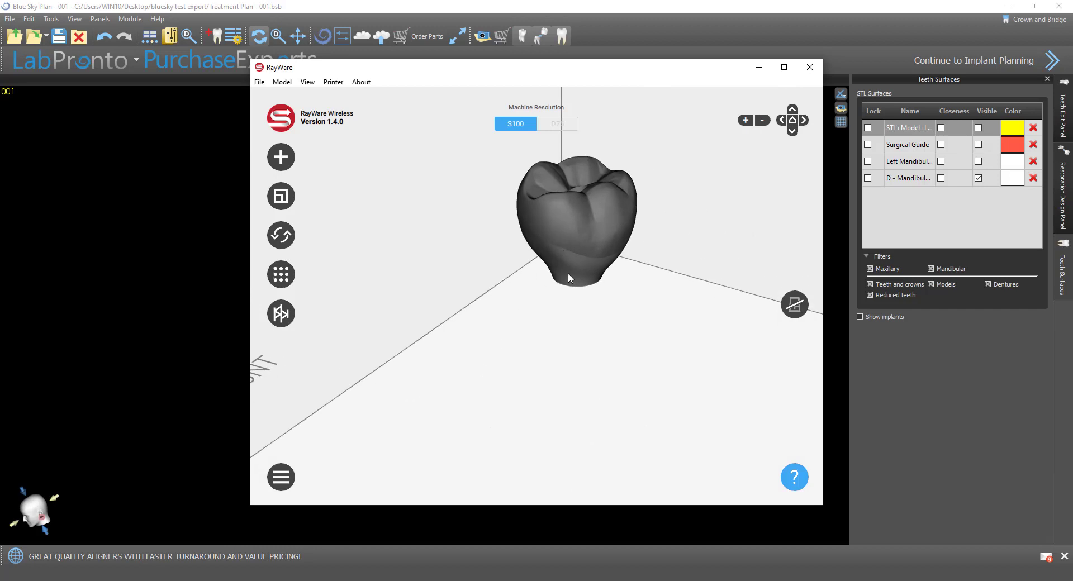
pyautogui.moveTo(631, 383); pyautogui.dragTo(690, 242)
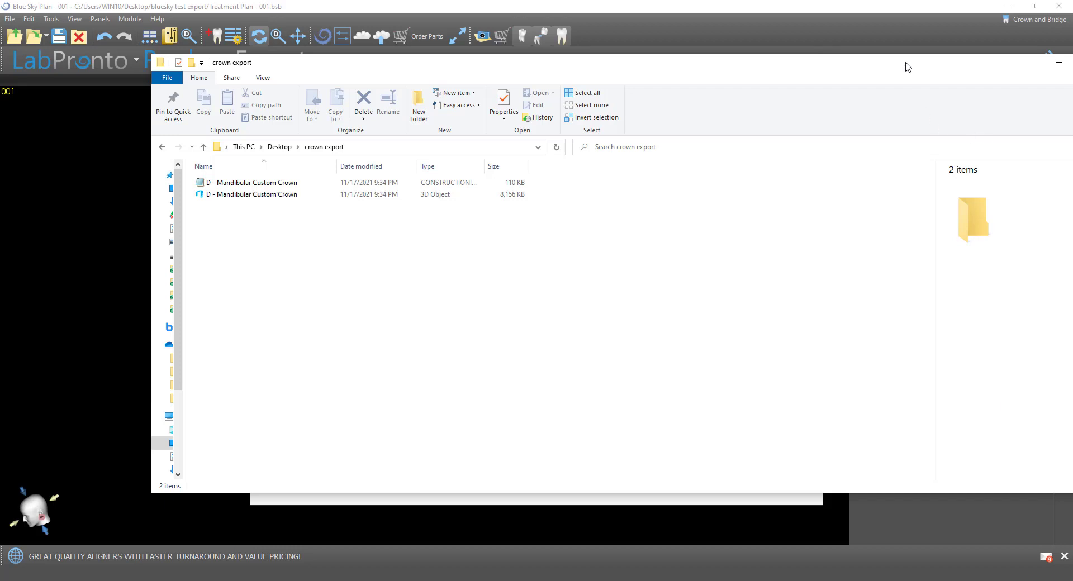
# Return to Blue Sky Plan and rotate the lone crown to show its hollow underside.
pyautogui.click(902, 35)
pyautogui.moveTo(715, 425); pyautogui.dragTo(239, 432)
pyautogui.moveTo(664, 446); pyautogui.dragTo(537, 213)
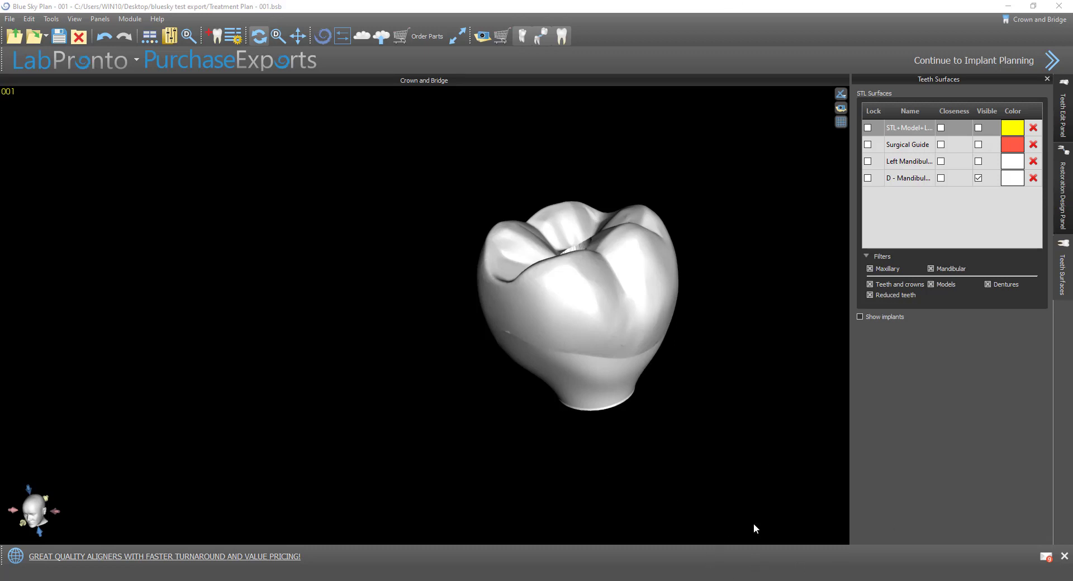
pyautogui.moveTo(739, 483); pyautogui.dragTo(770, 412)
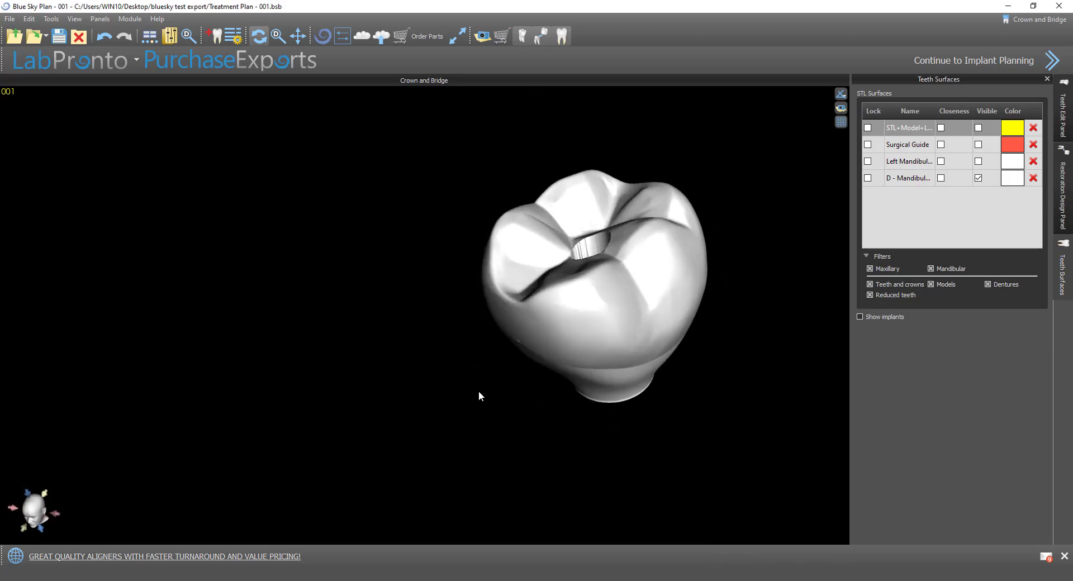